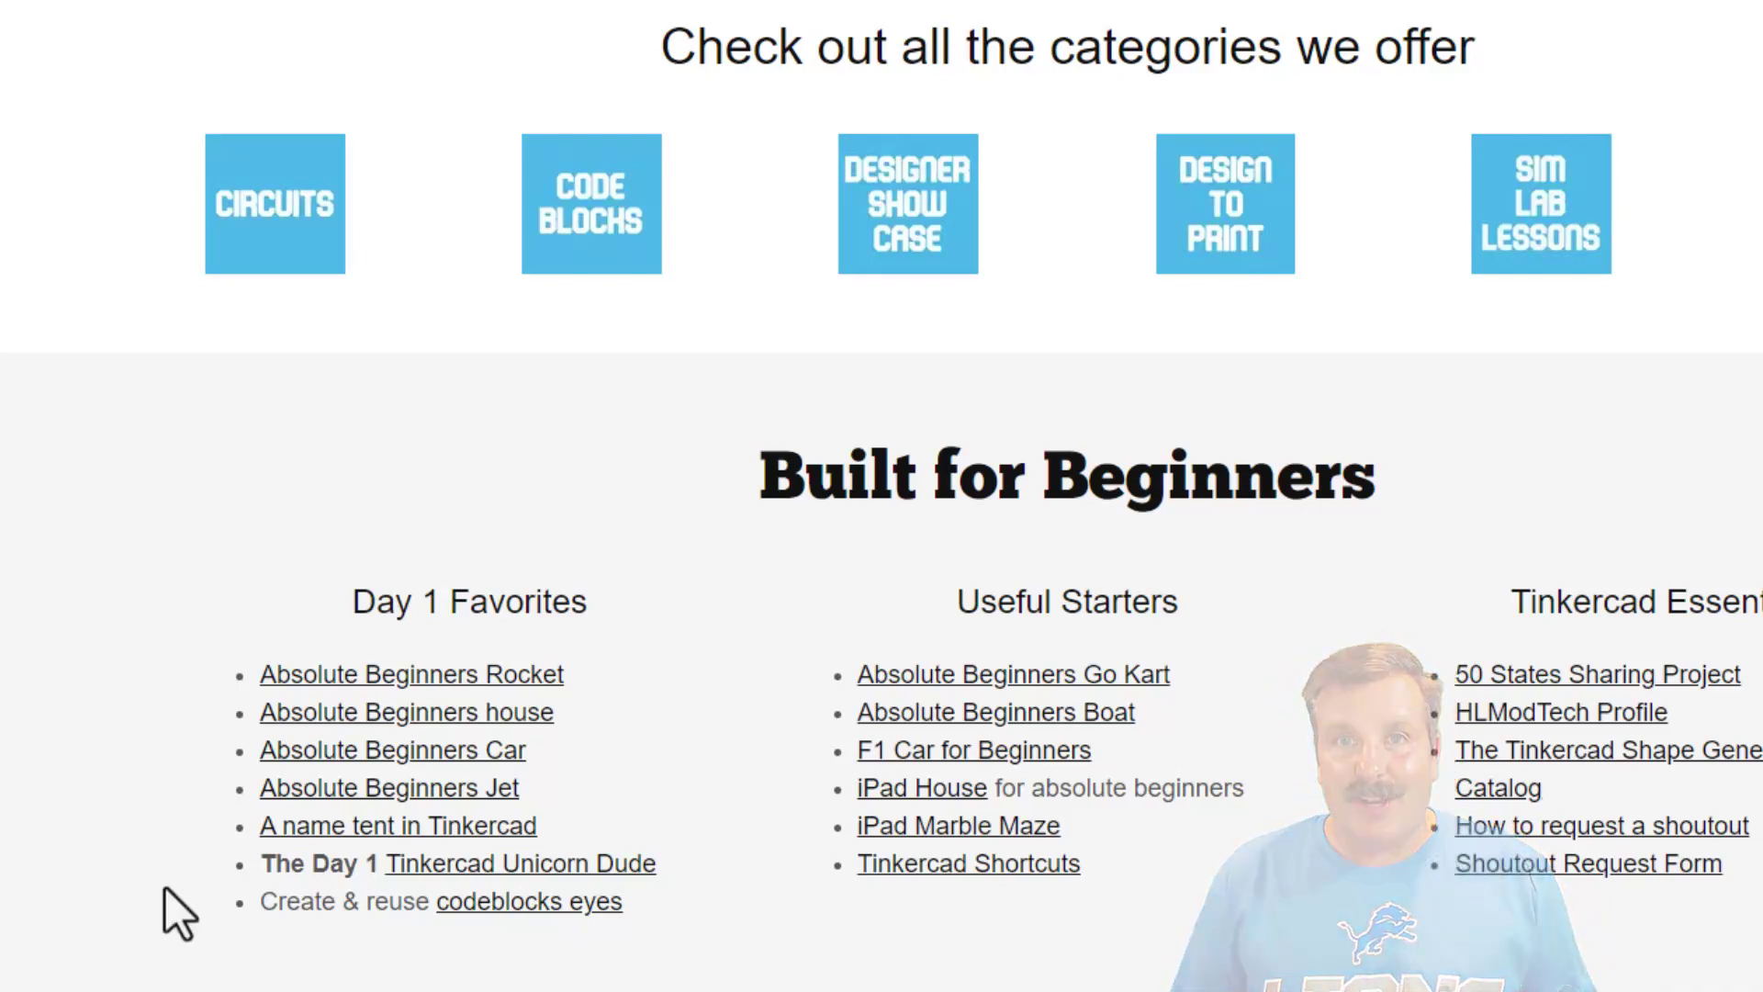
Start the Absolute Beginners Rocket lesson, pause it, and unmaximize its window
right_click(417, 689)
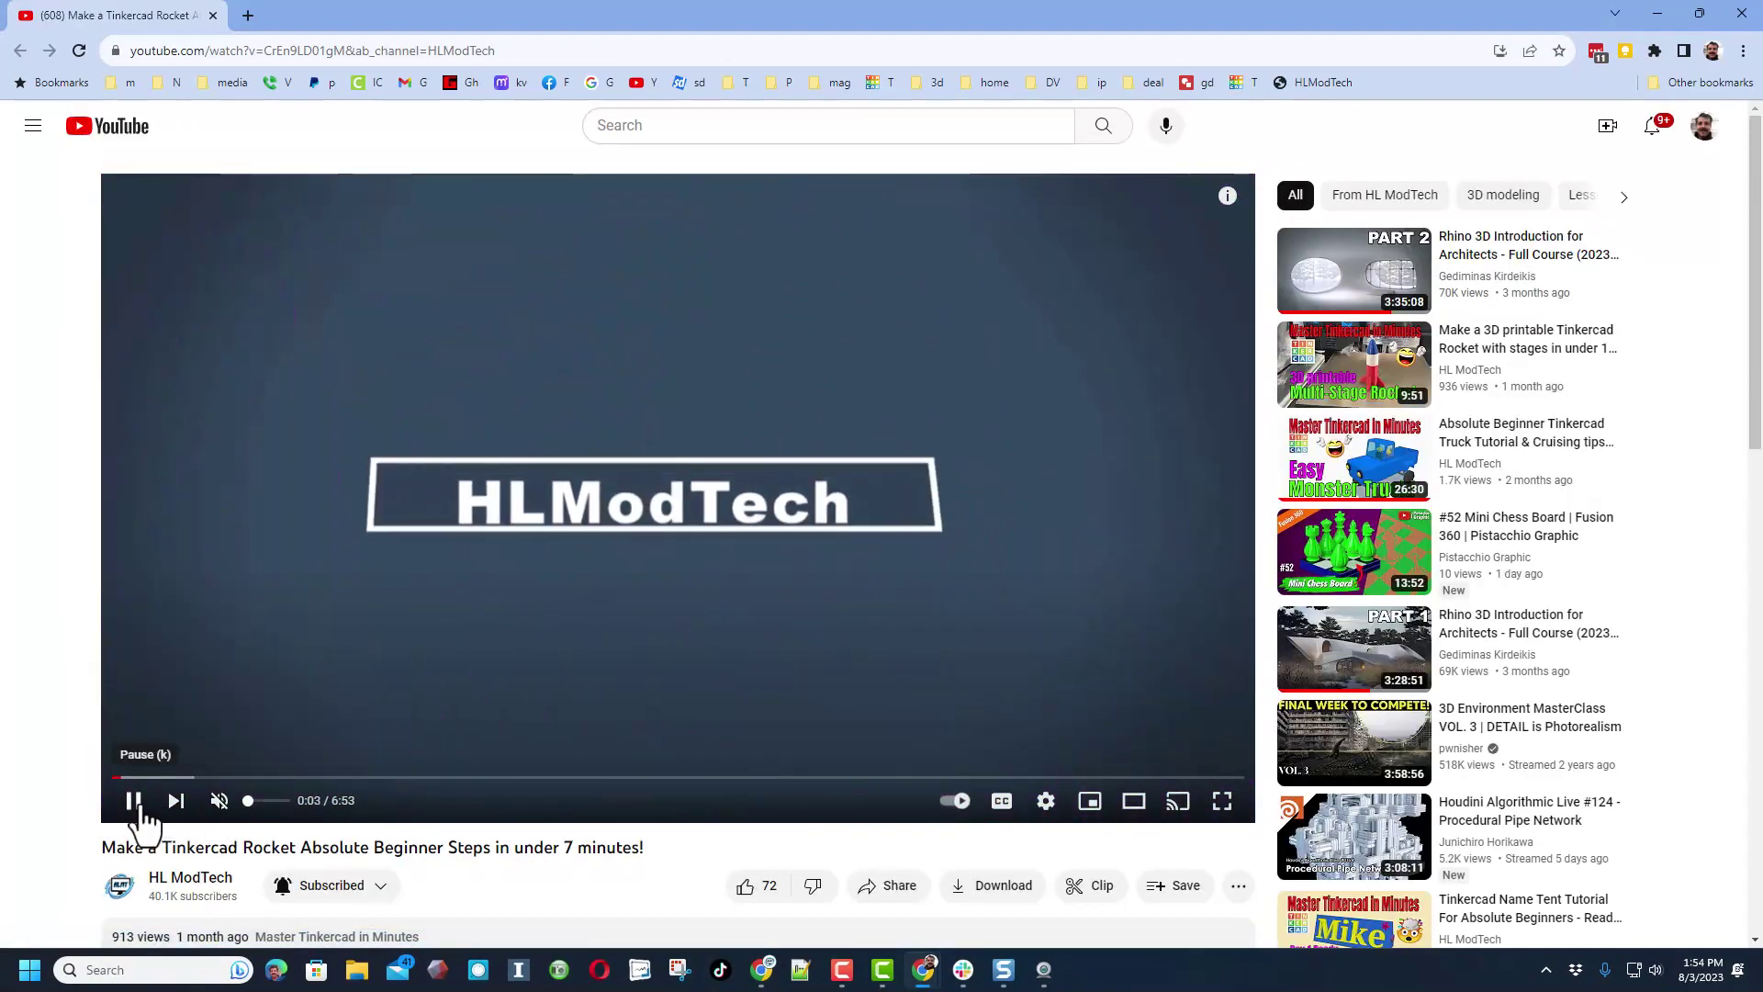
click(134, 801)
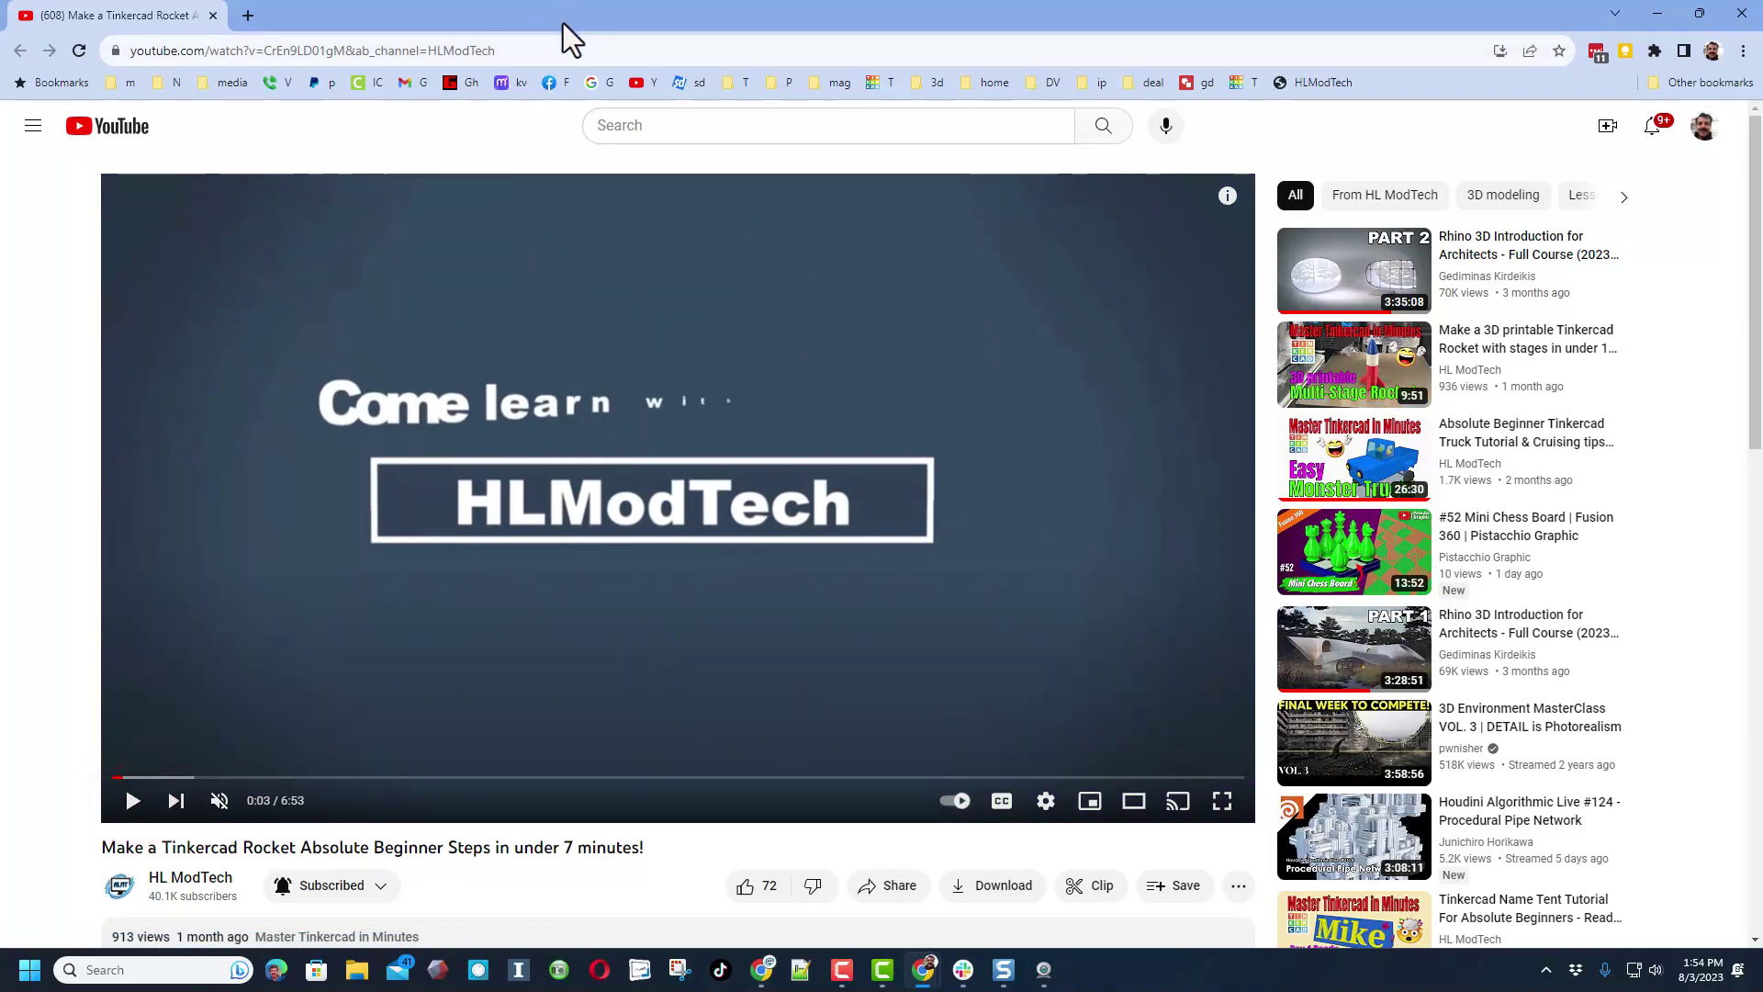
drag(563, 24, 722, 94)
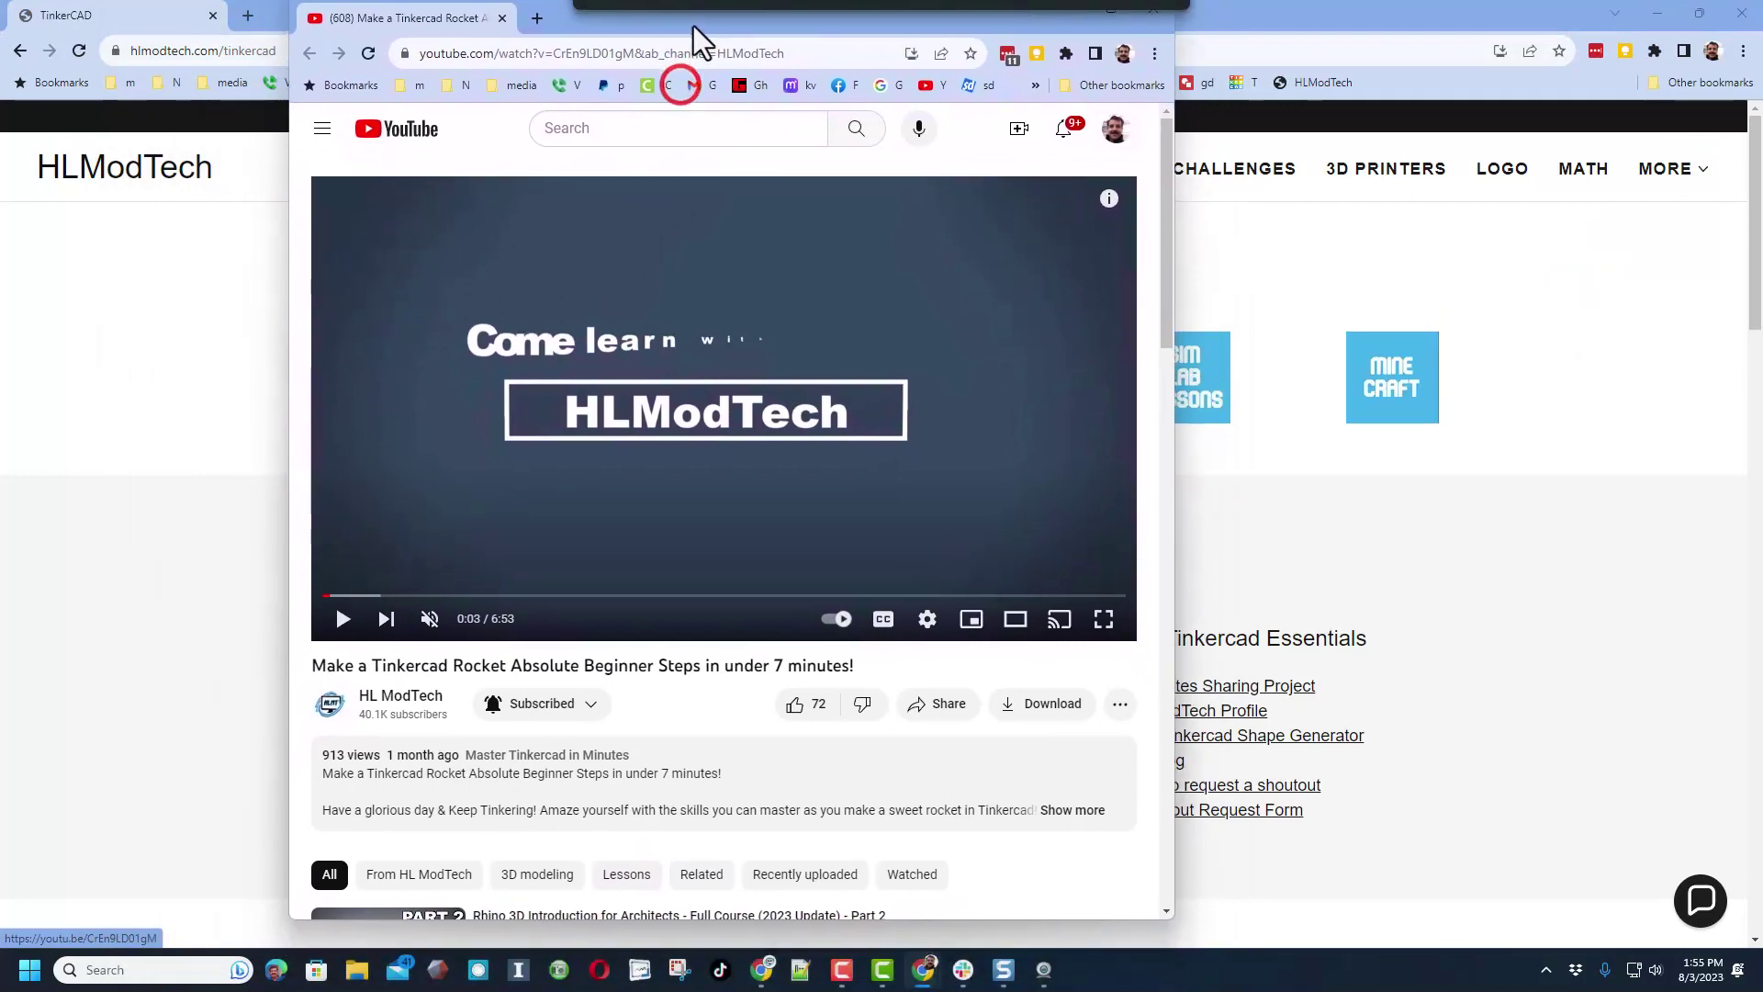
Snap the video to the left half and the HLModTech page to the right half
mouse_move(719, 81)
mouse_down()
mouse_move(686, 2)
mouse_move(646, 55)
mouse_up()
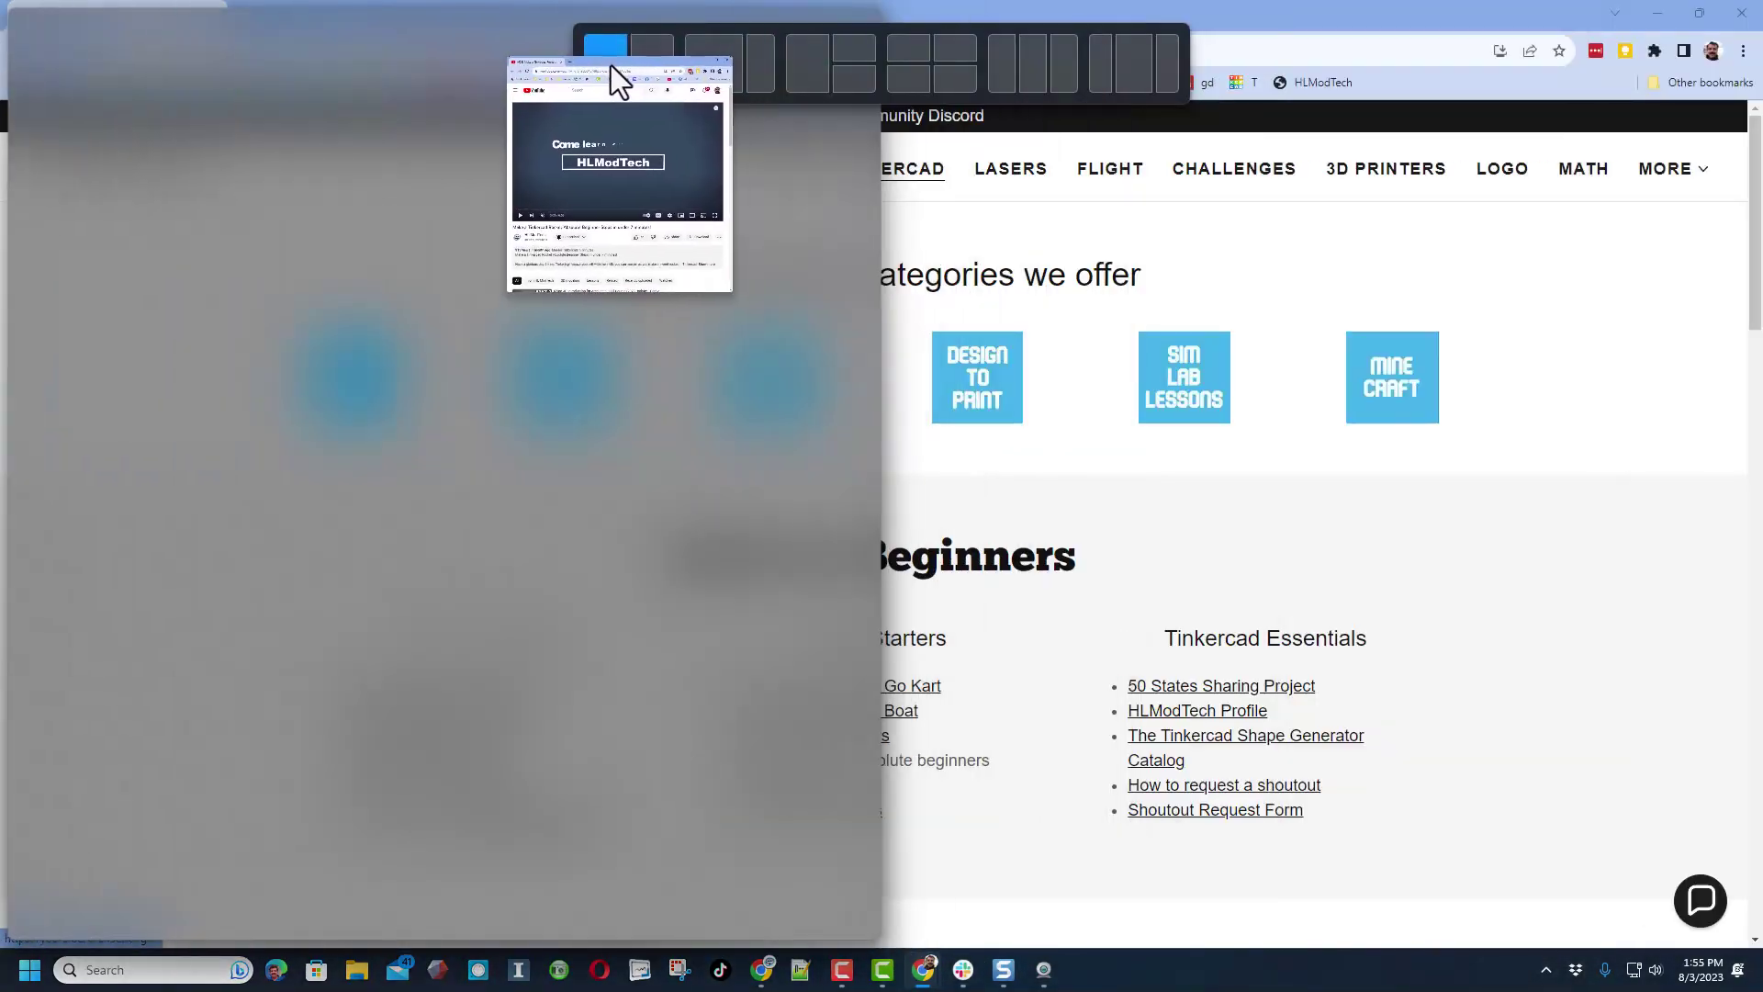
drag(645, 54, 615, 68)
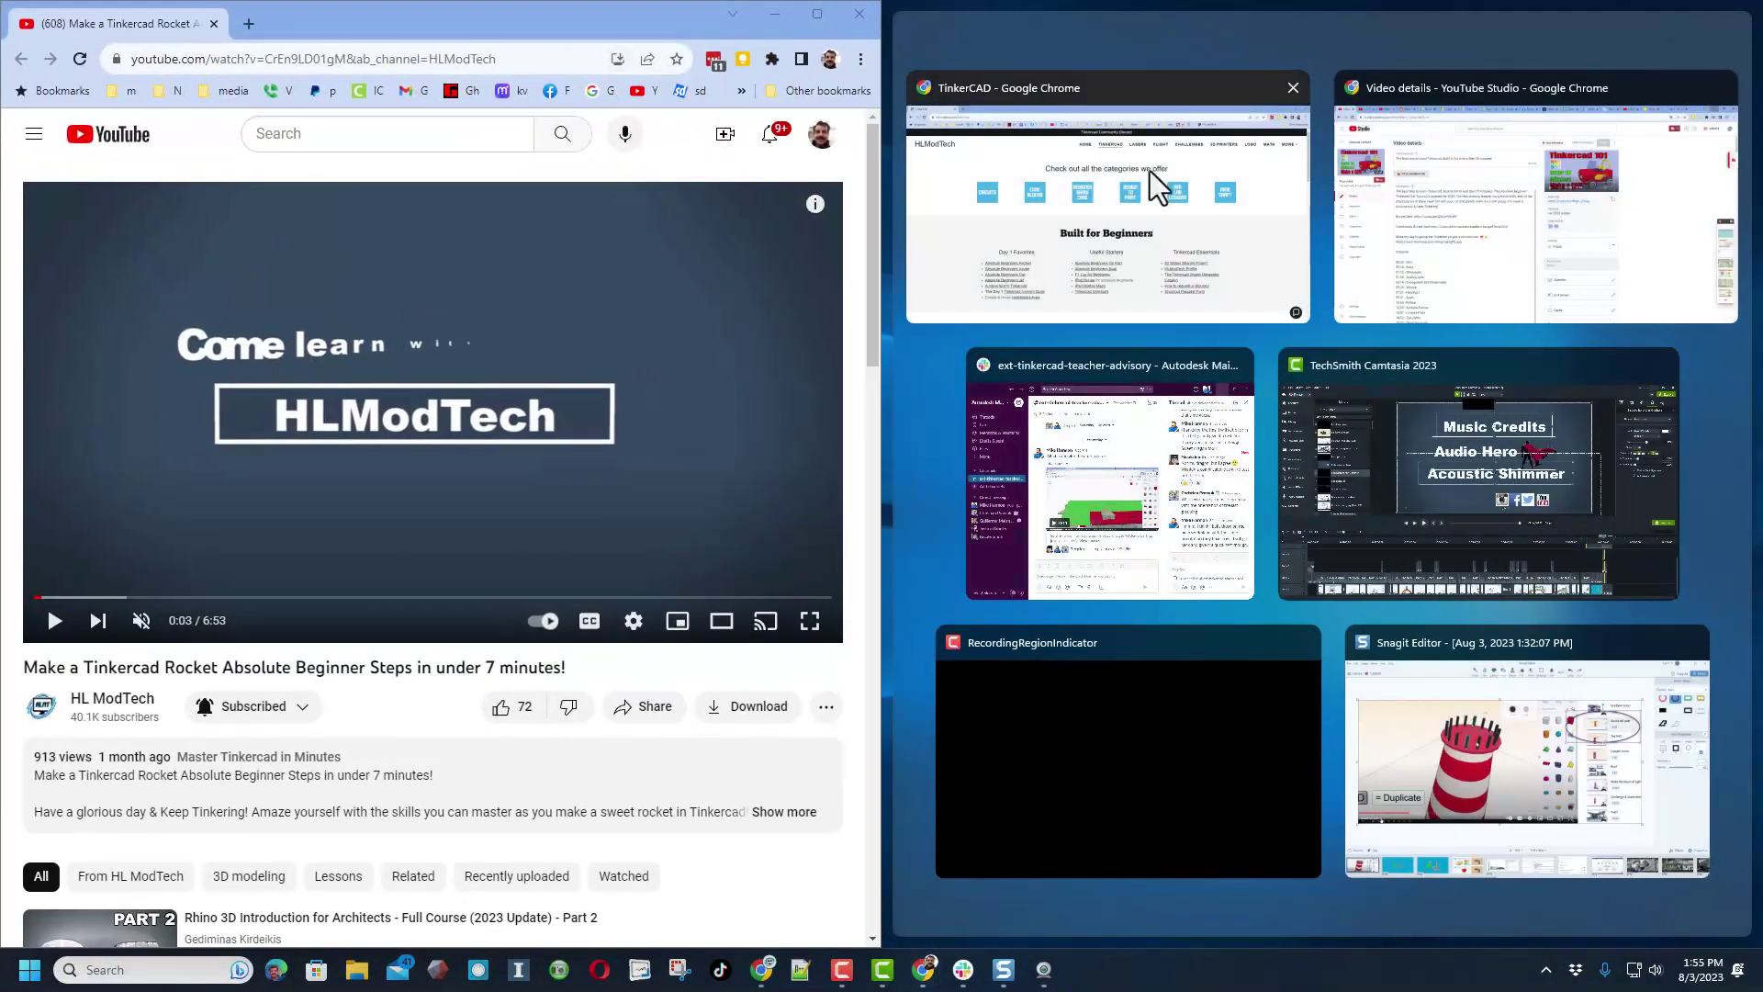
click(1027, 225)
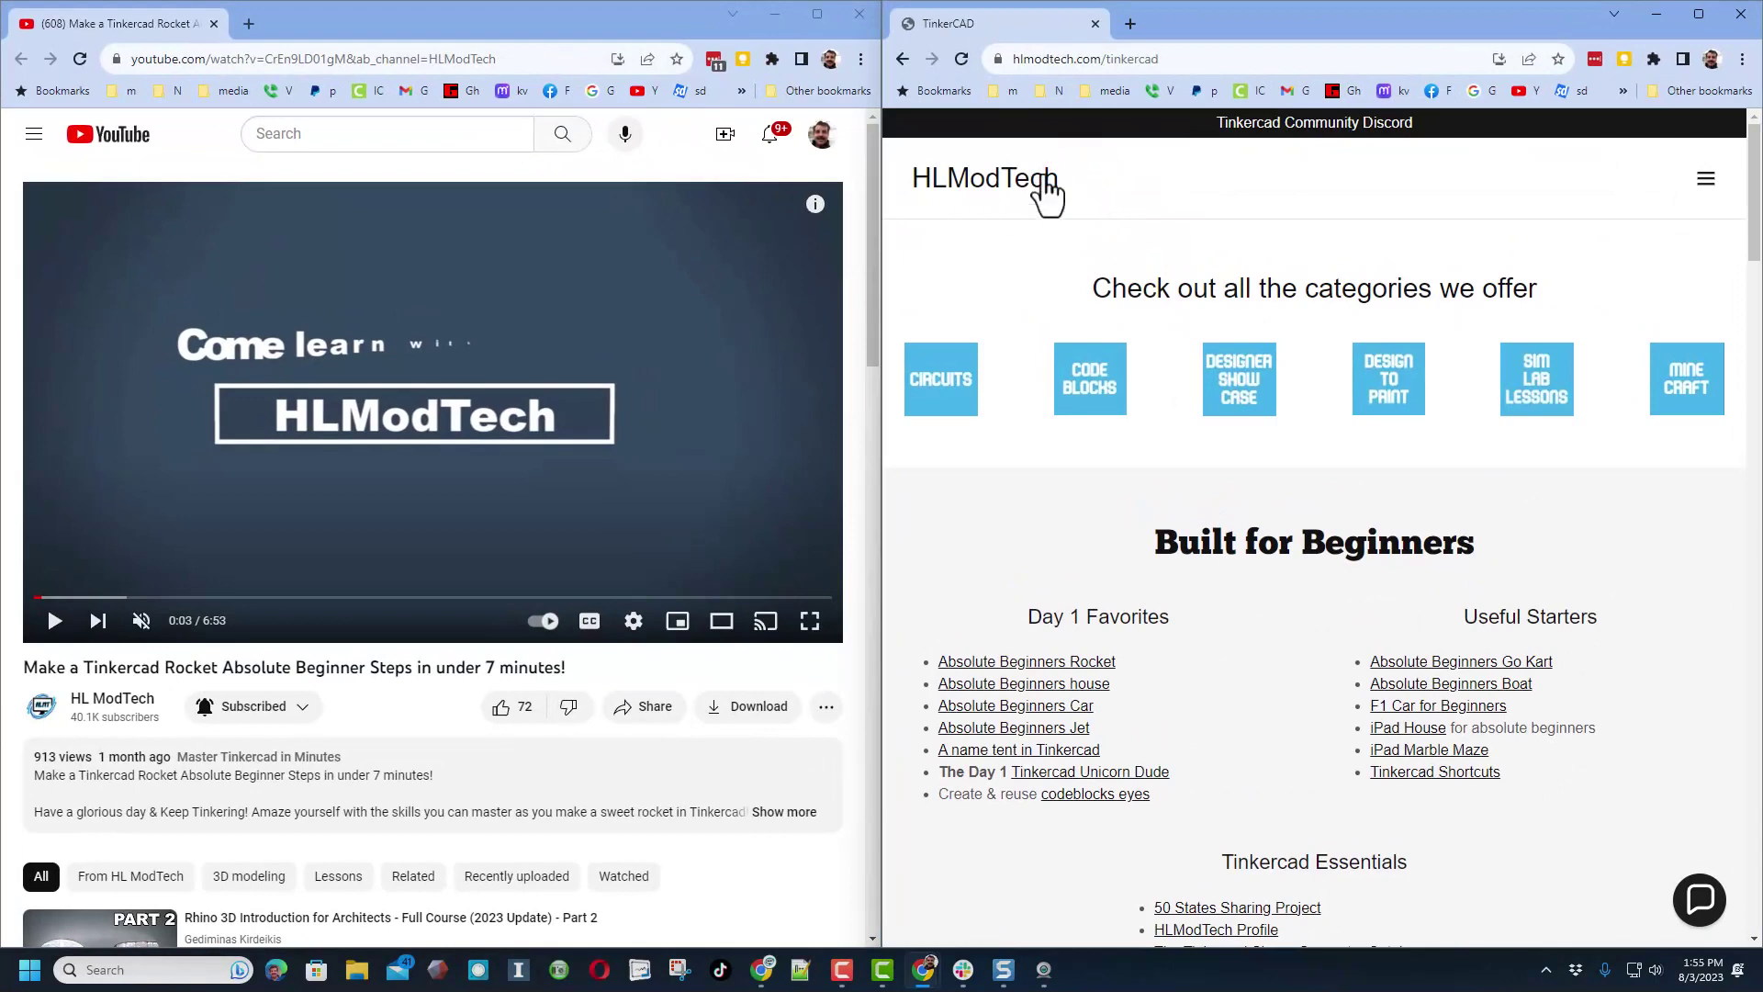
scroll(1193, 174, down, 1)
scroll(1194, 276, down, 1)
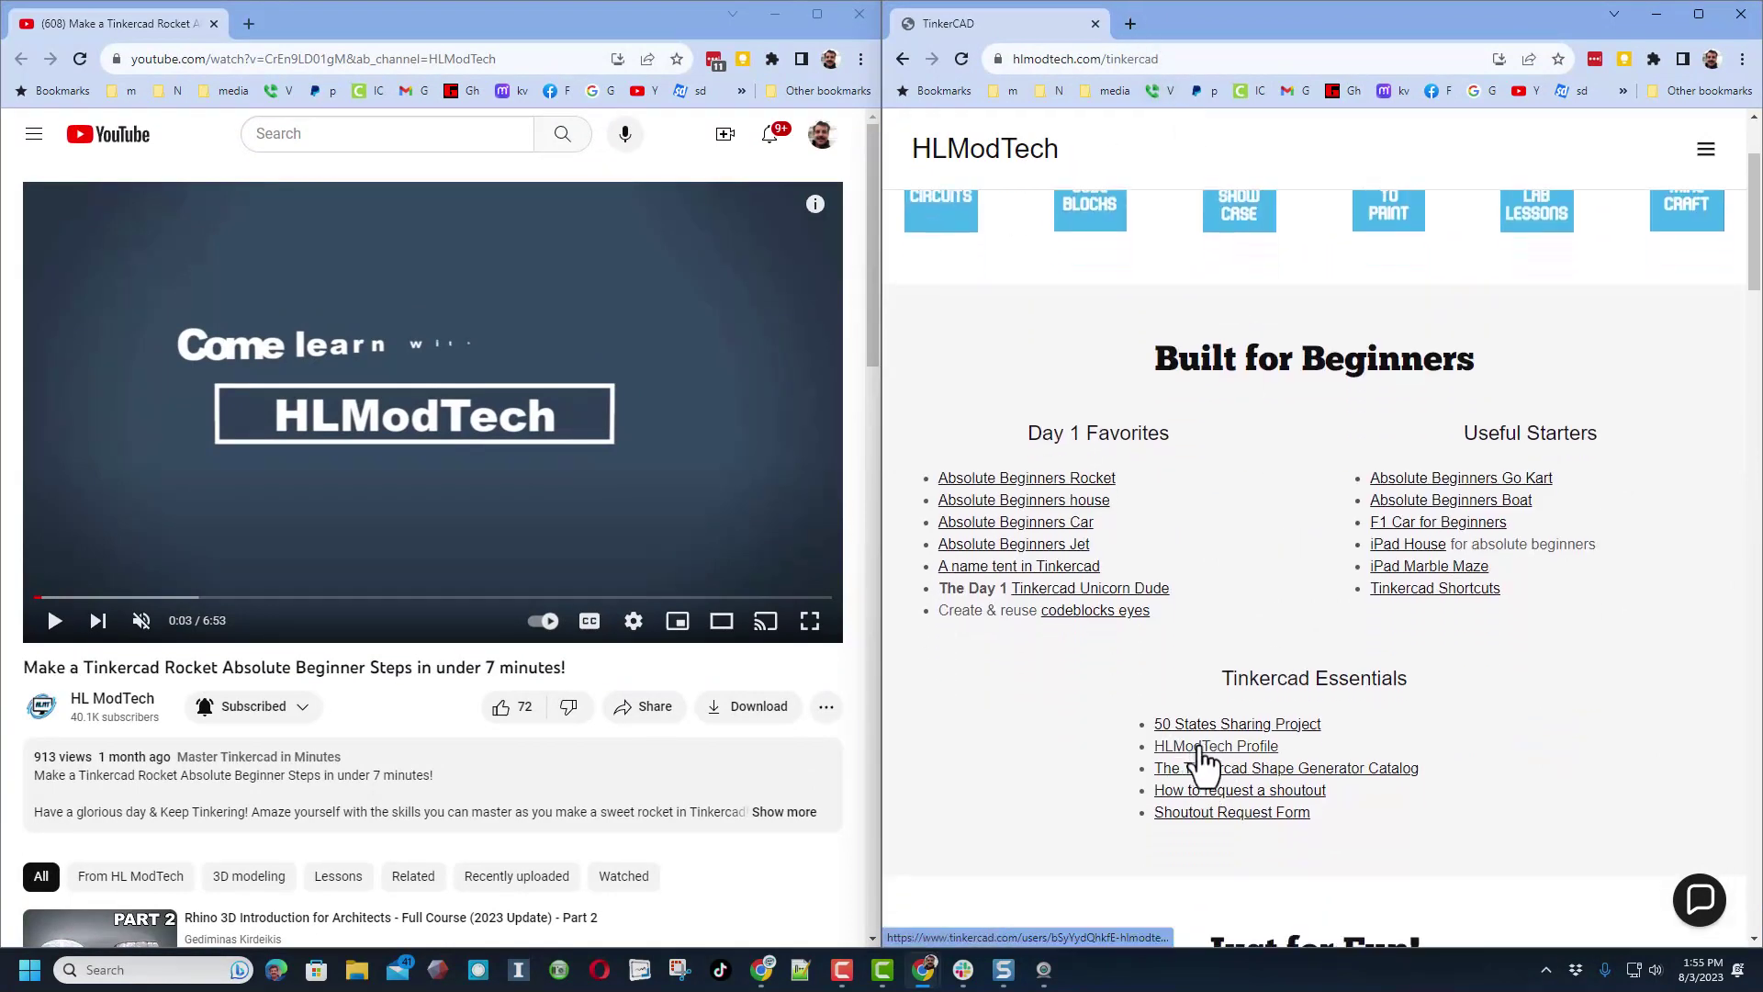
Open the HLModTech Tinkercad profile, then go Home to the Tinkercad dashboard
click(1196, 746)
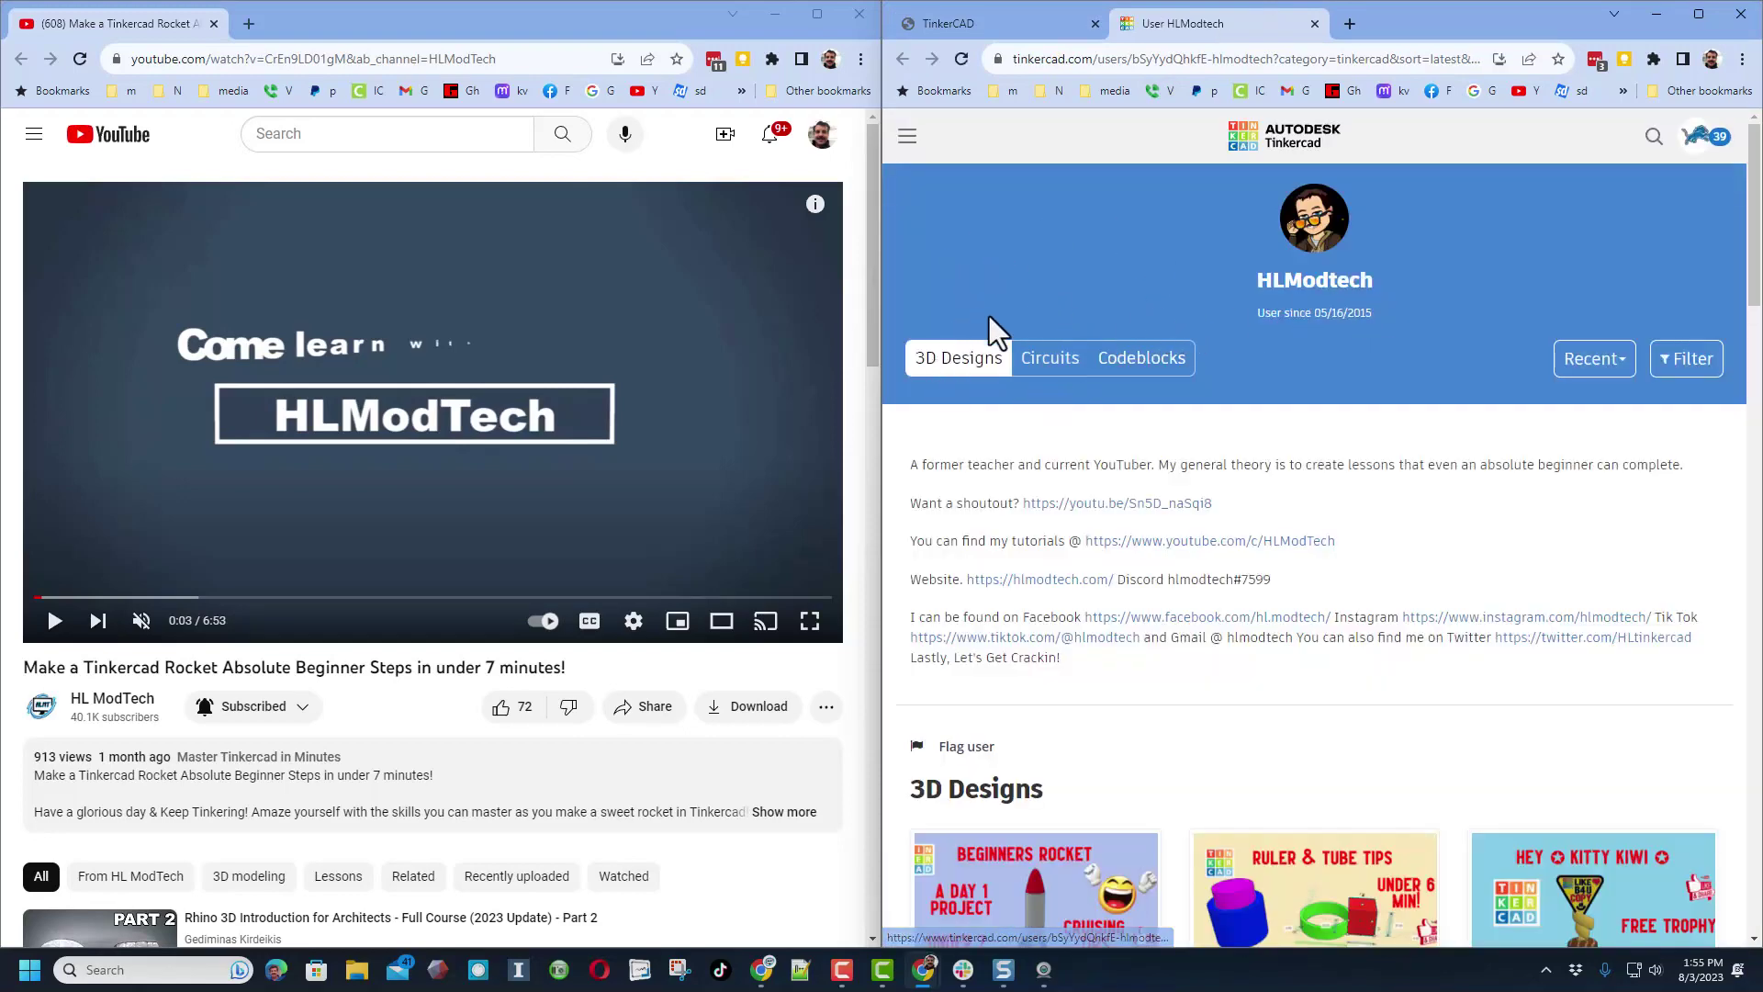
click(906, 135)
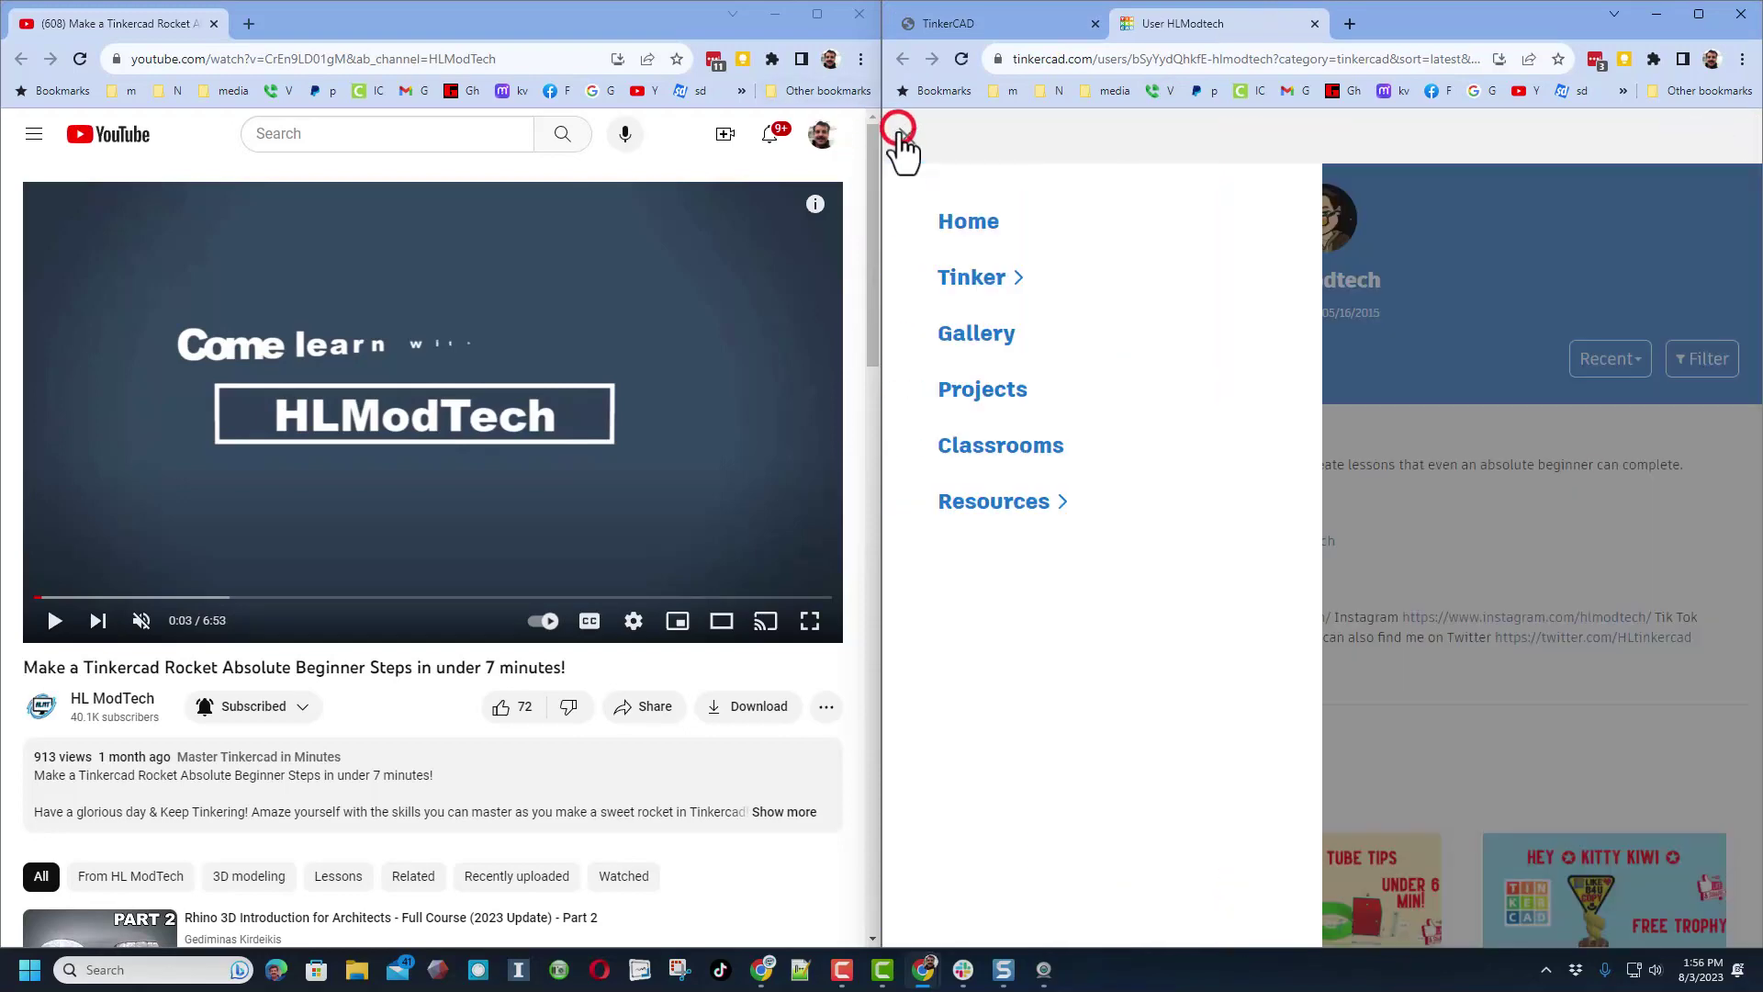
click(939, 221)
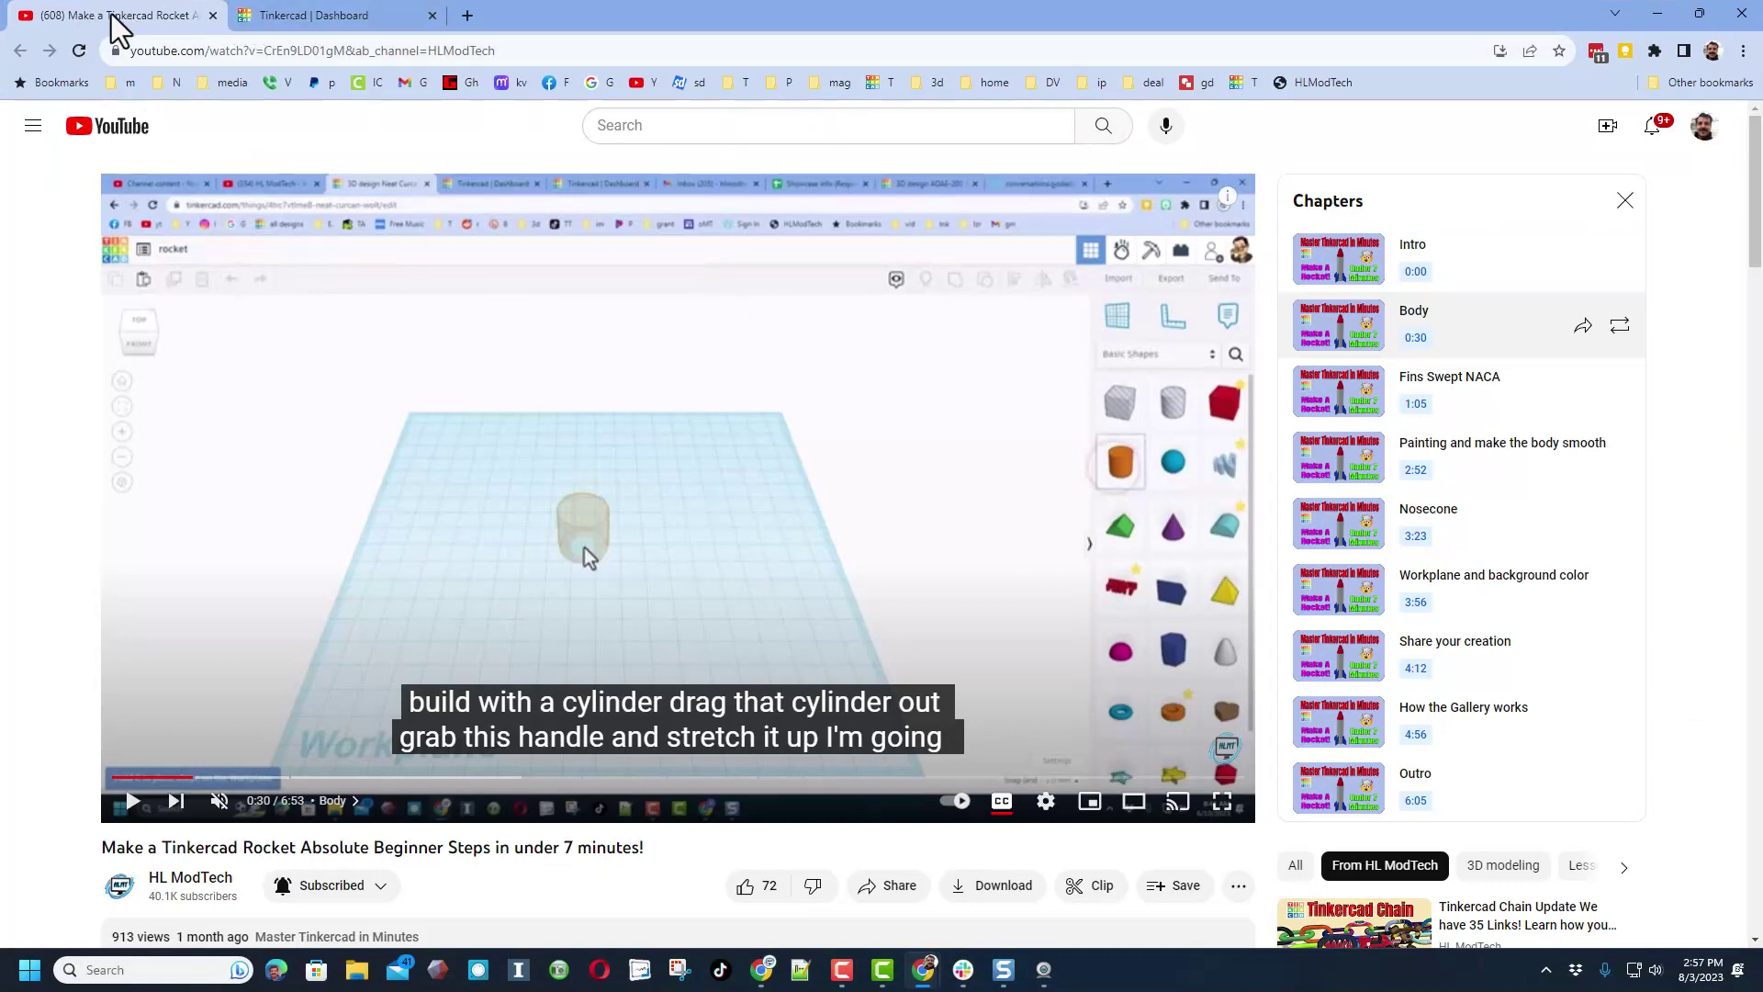
Turn on English captions for the rocket tutorial
click(321, 18)
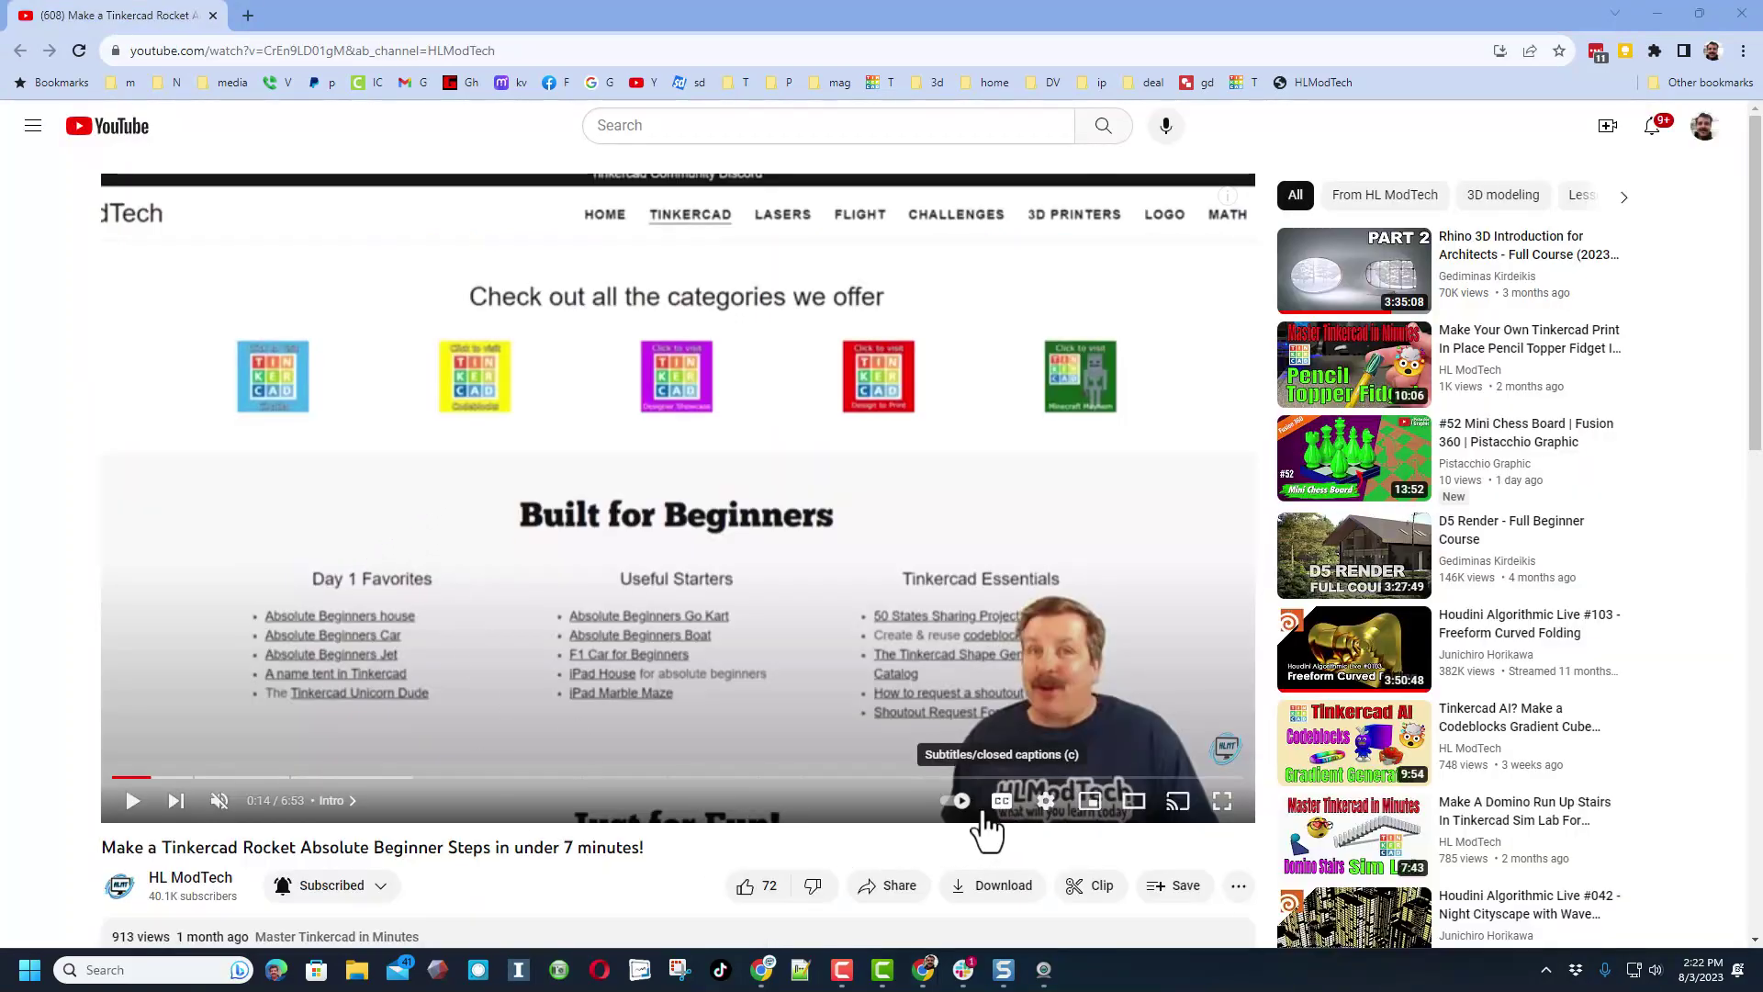
click(1000, 806)
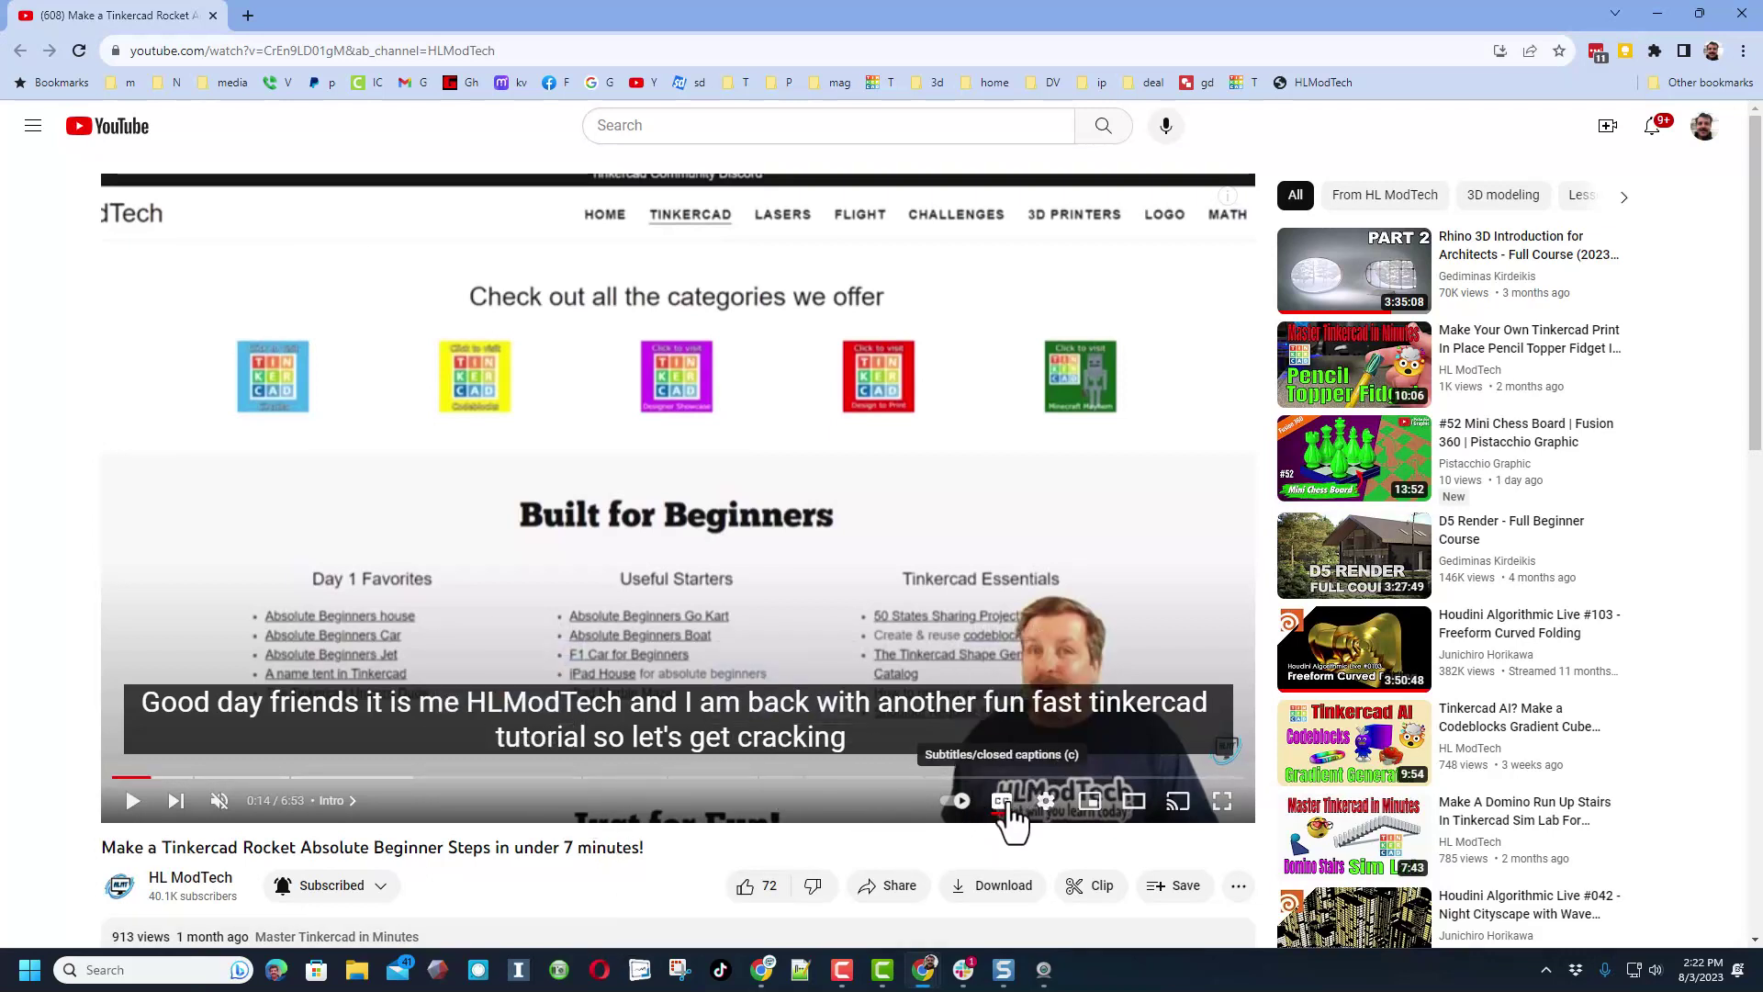
click(1045, 803)
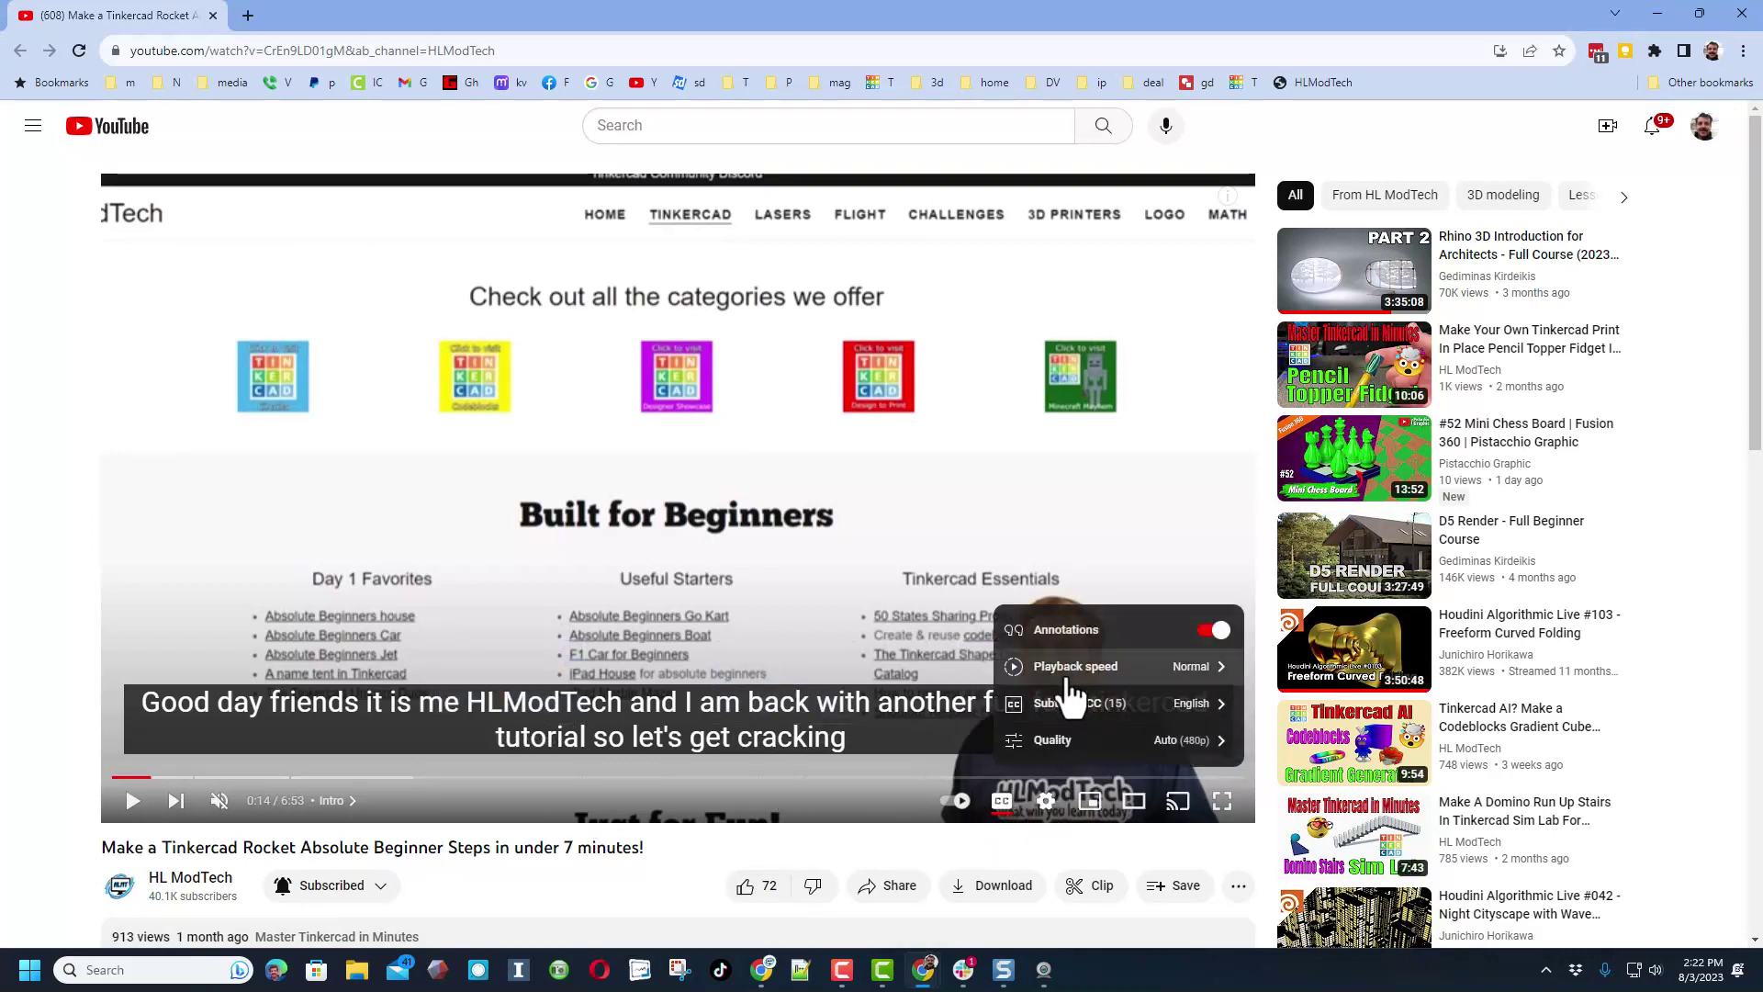
Browse the Subtitles/CC language list in the player settings, then dismiss it
click(1055, 704)
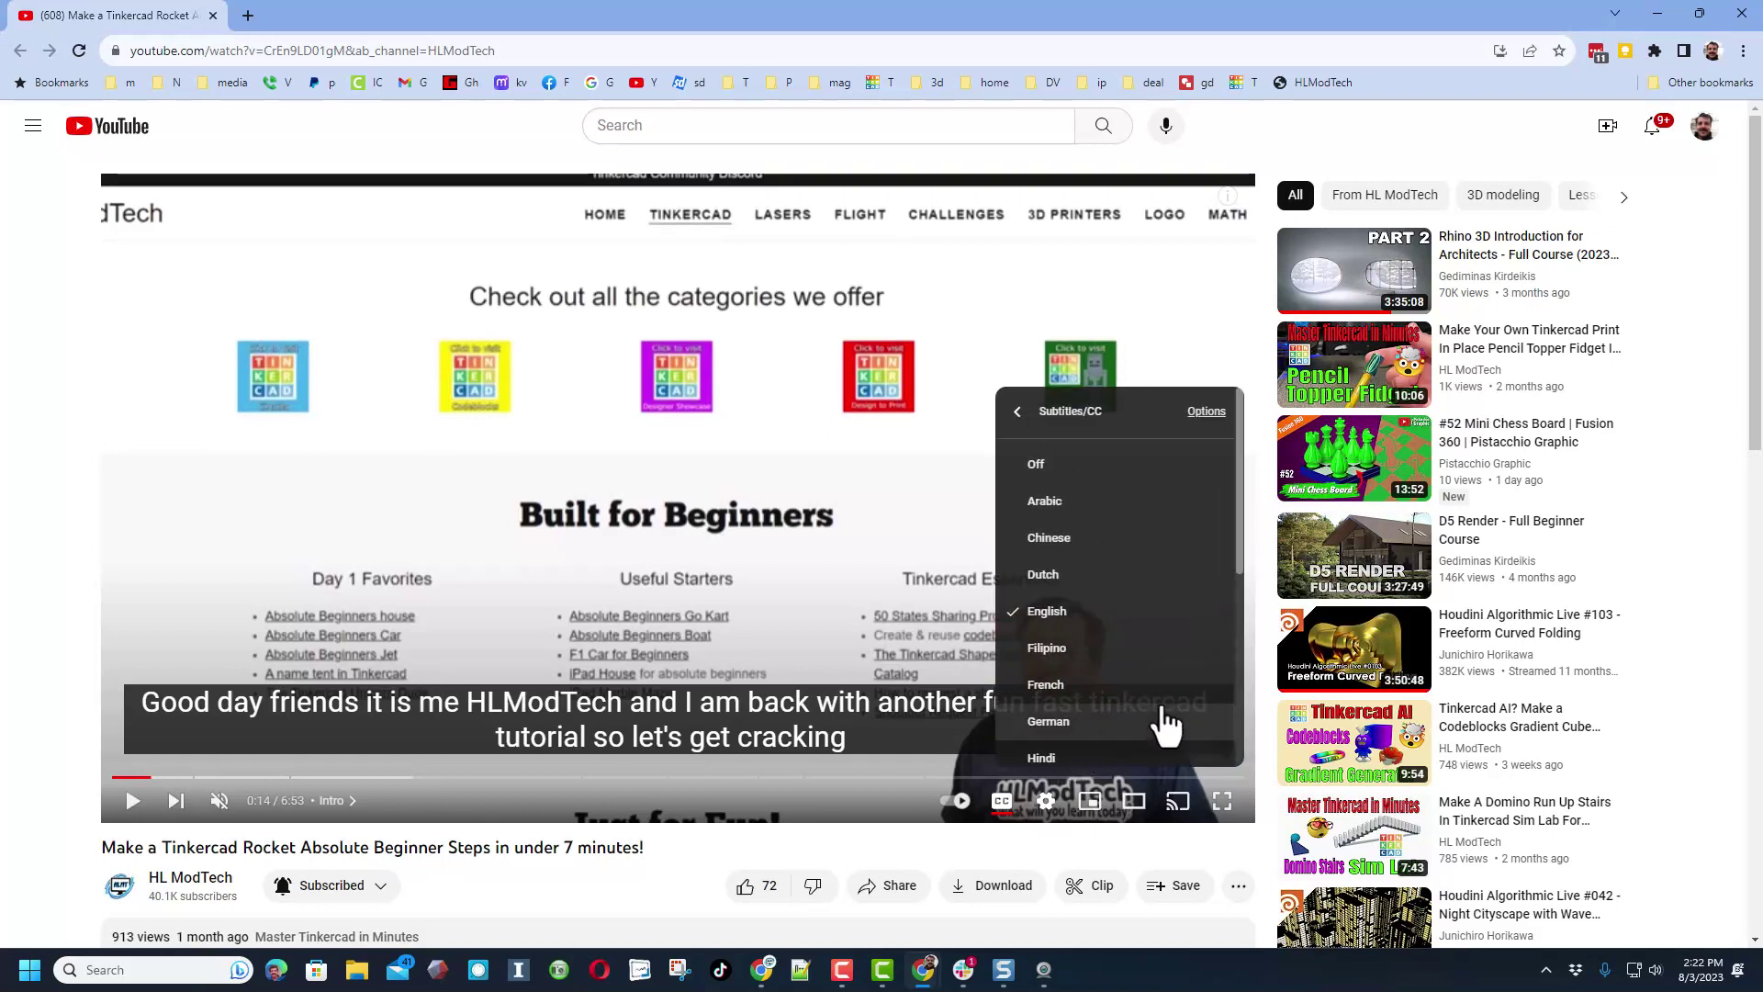
scroll(1120, 558, down, 2)
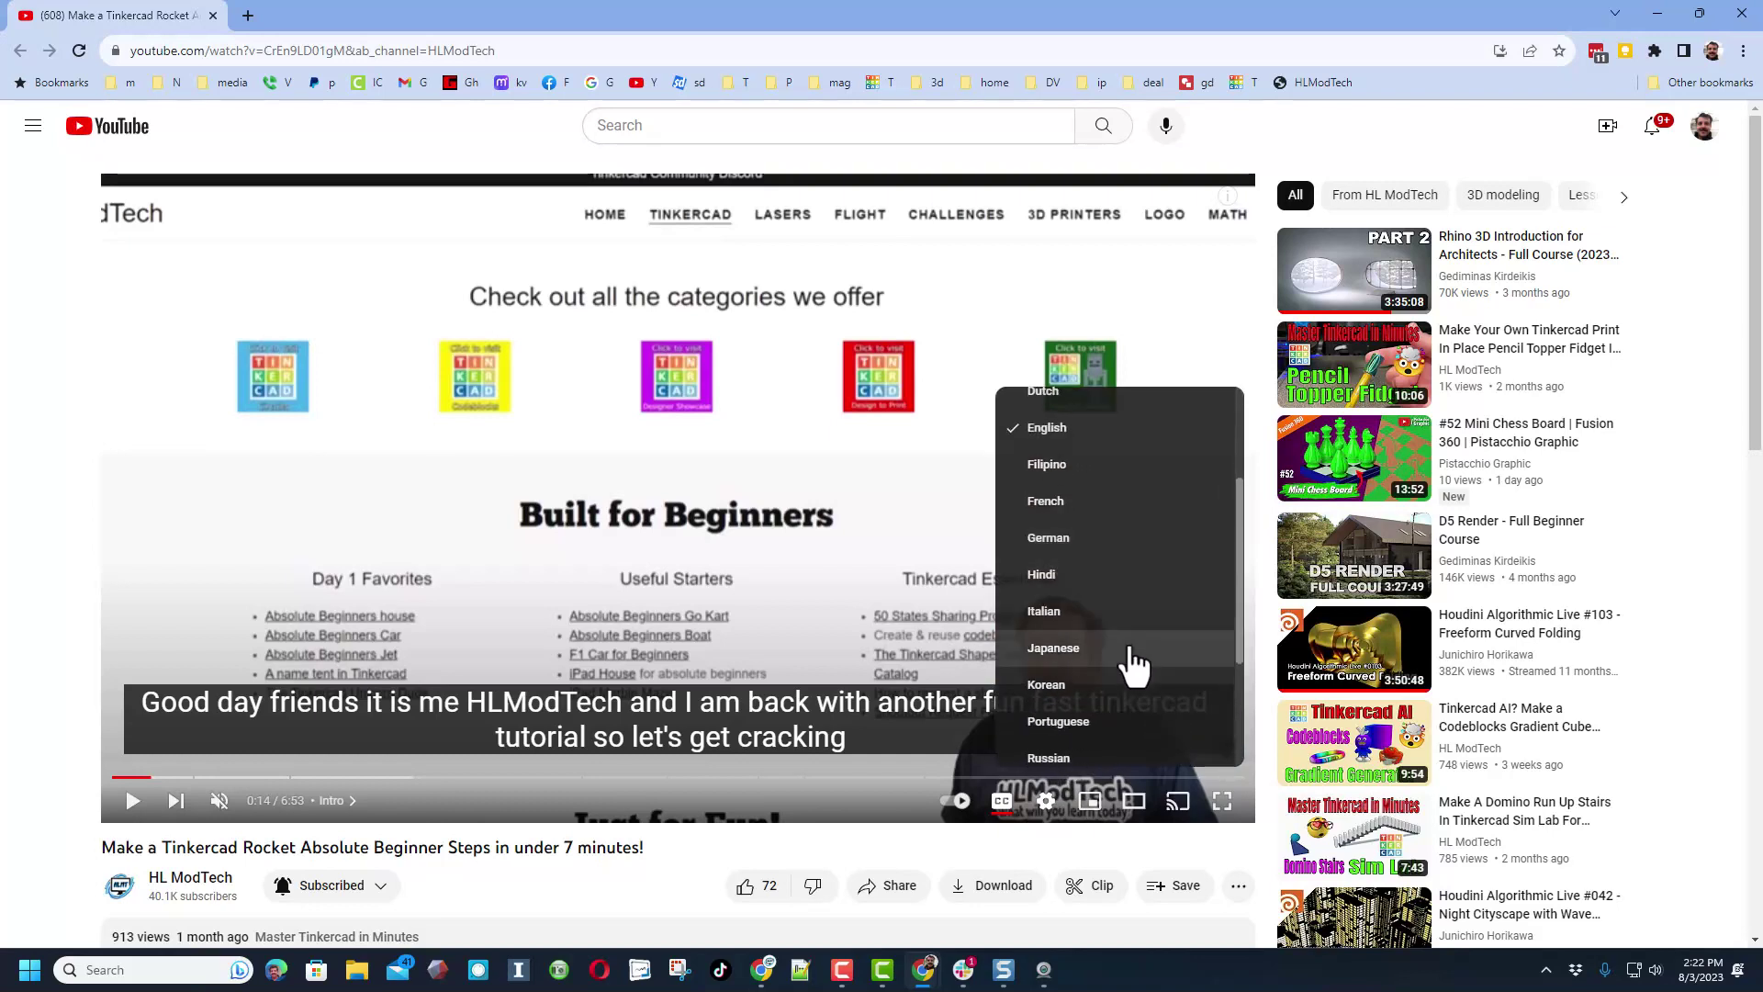
scroll(1132, 667, up, 3)
scroll(1129, 635, down, 2)
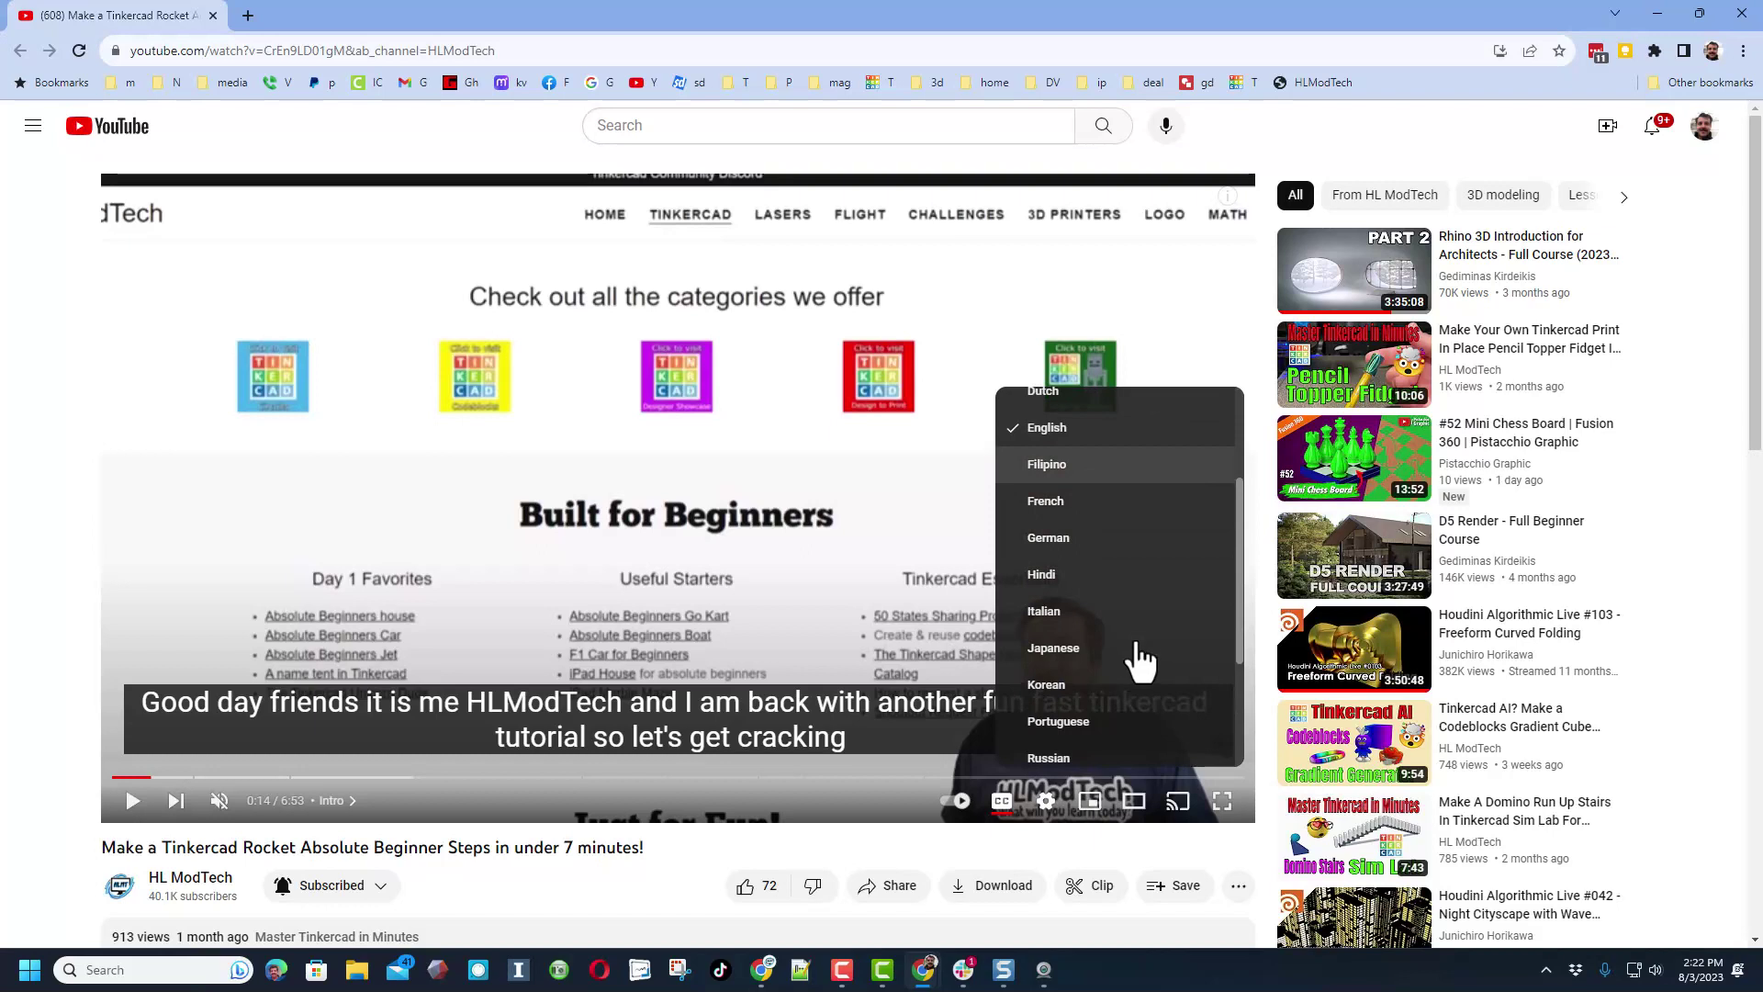
scroll(1140, 665, down, 2)
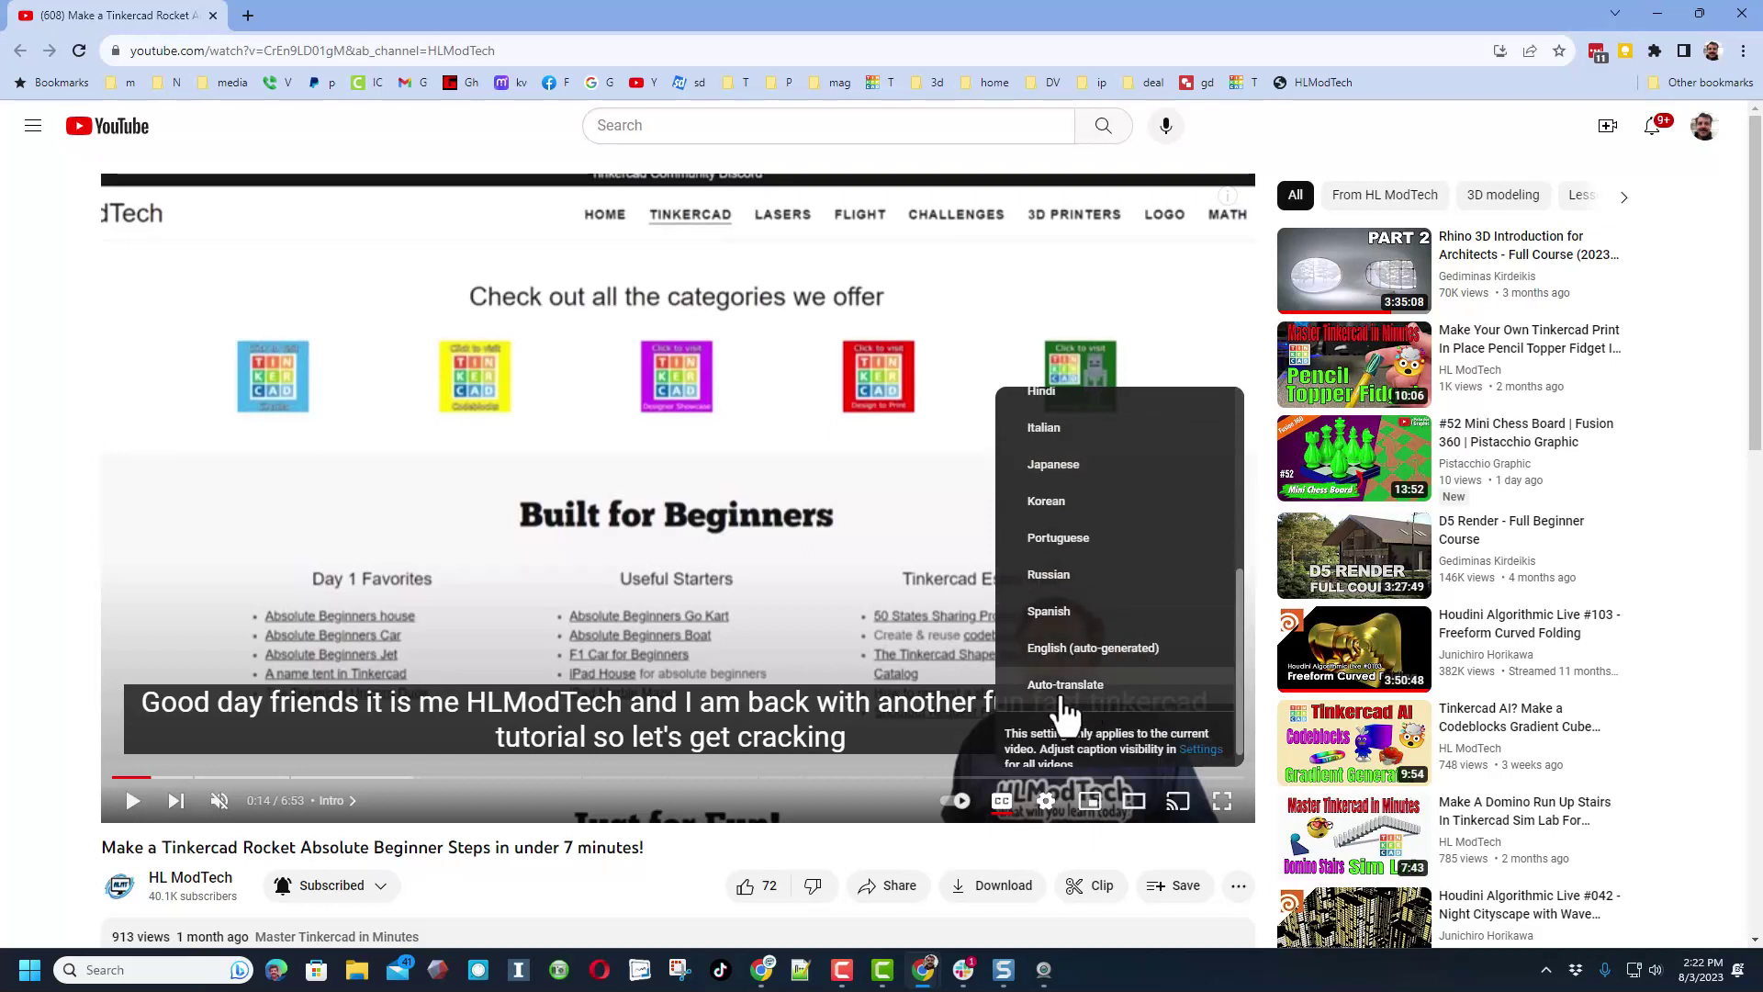
key(Escape)
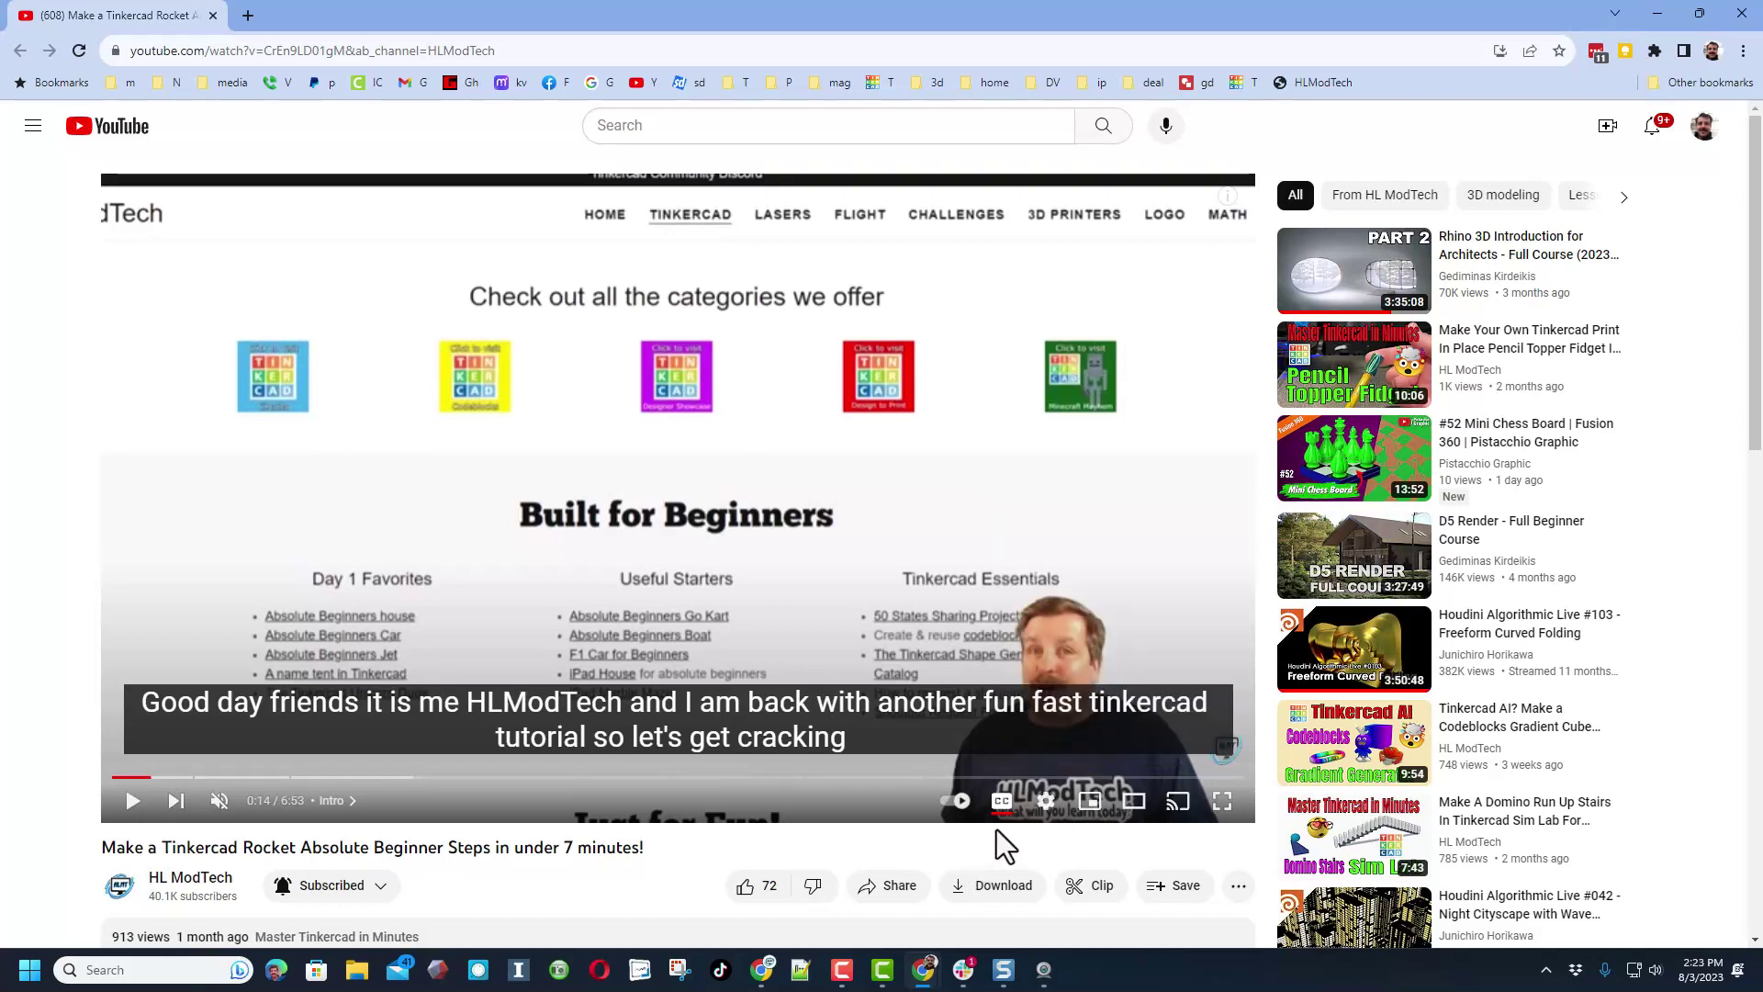
click(1046, 801)
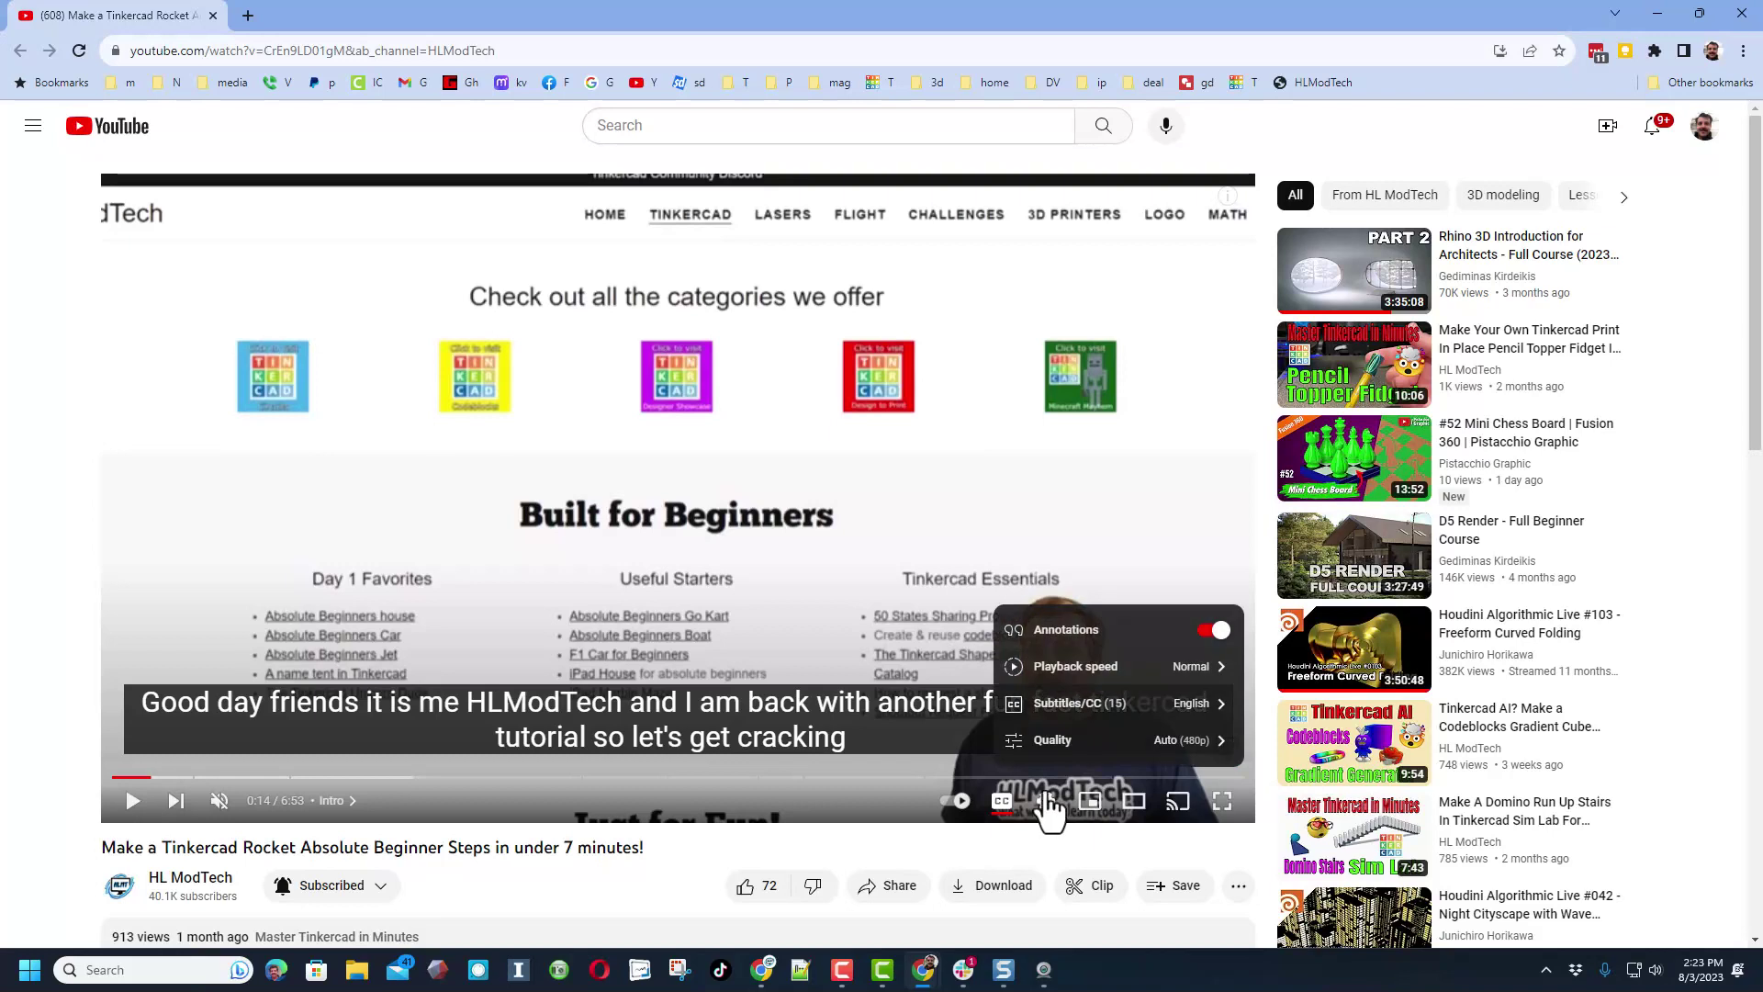
click(1057, 671)
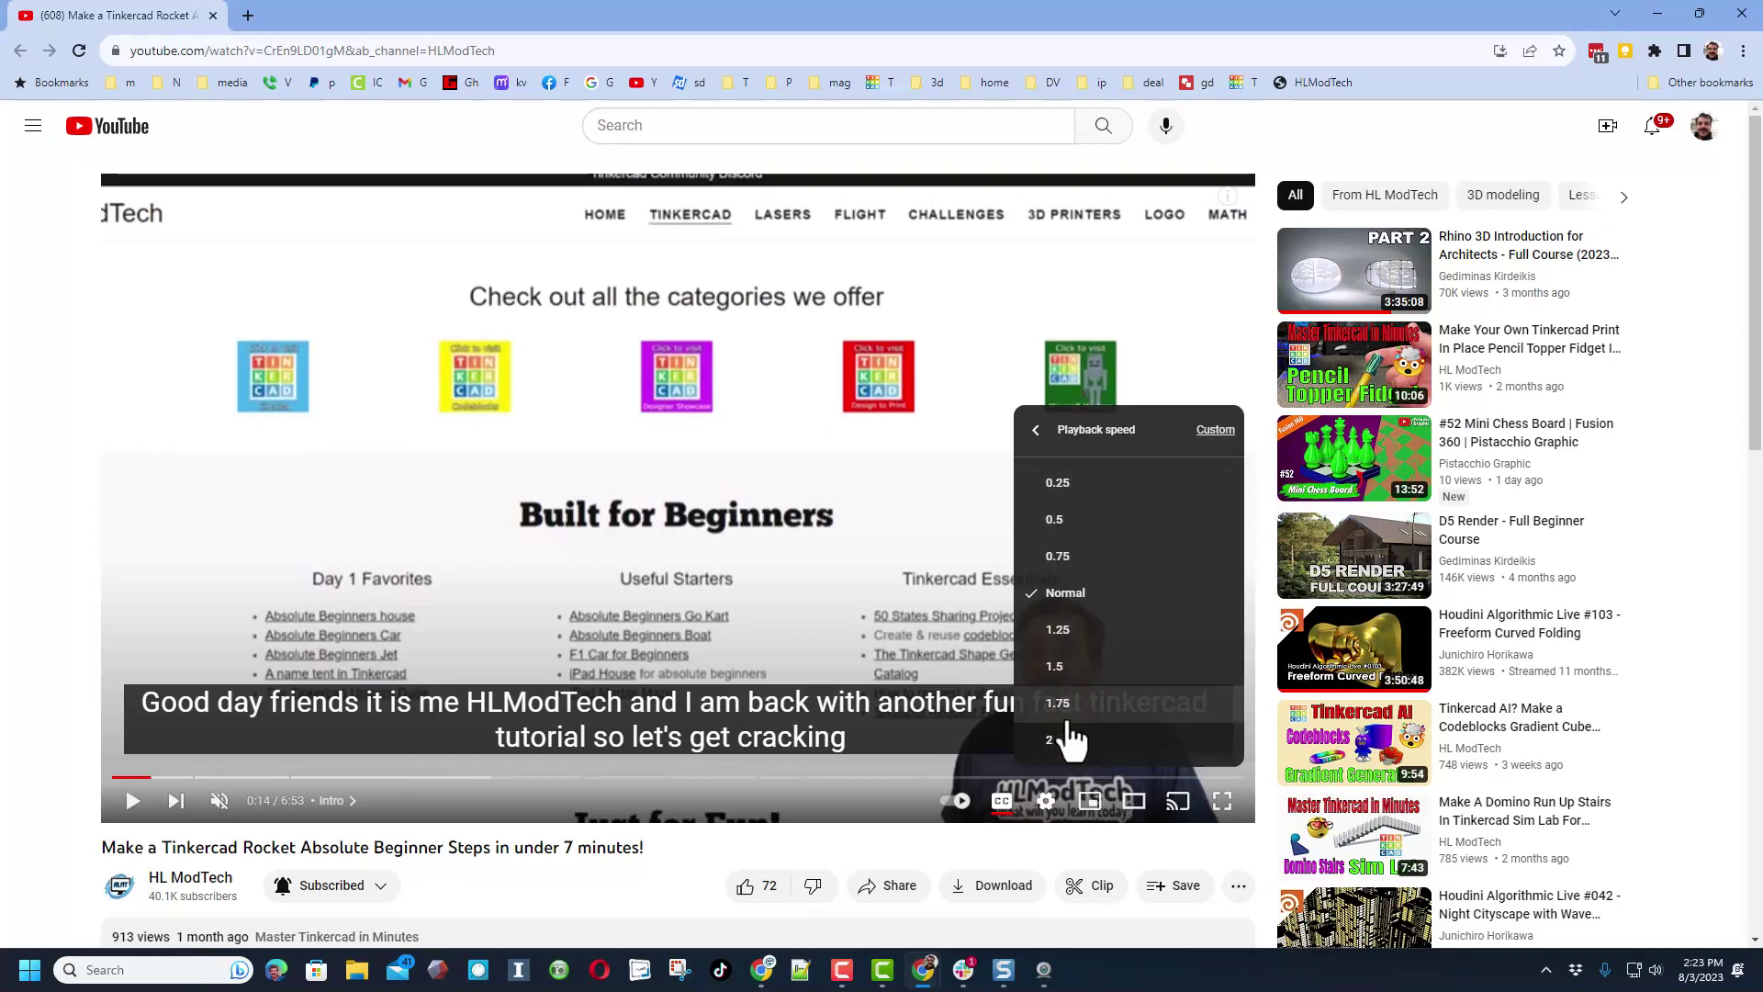
click(883, 864)
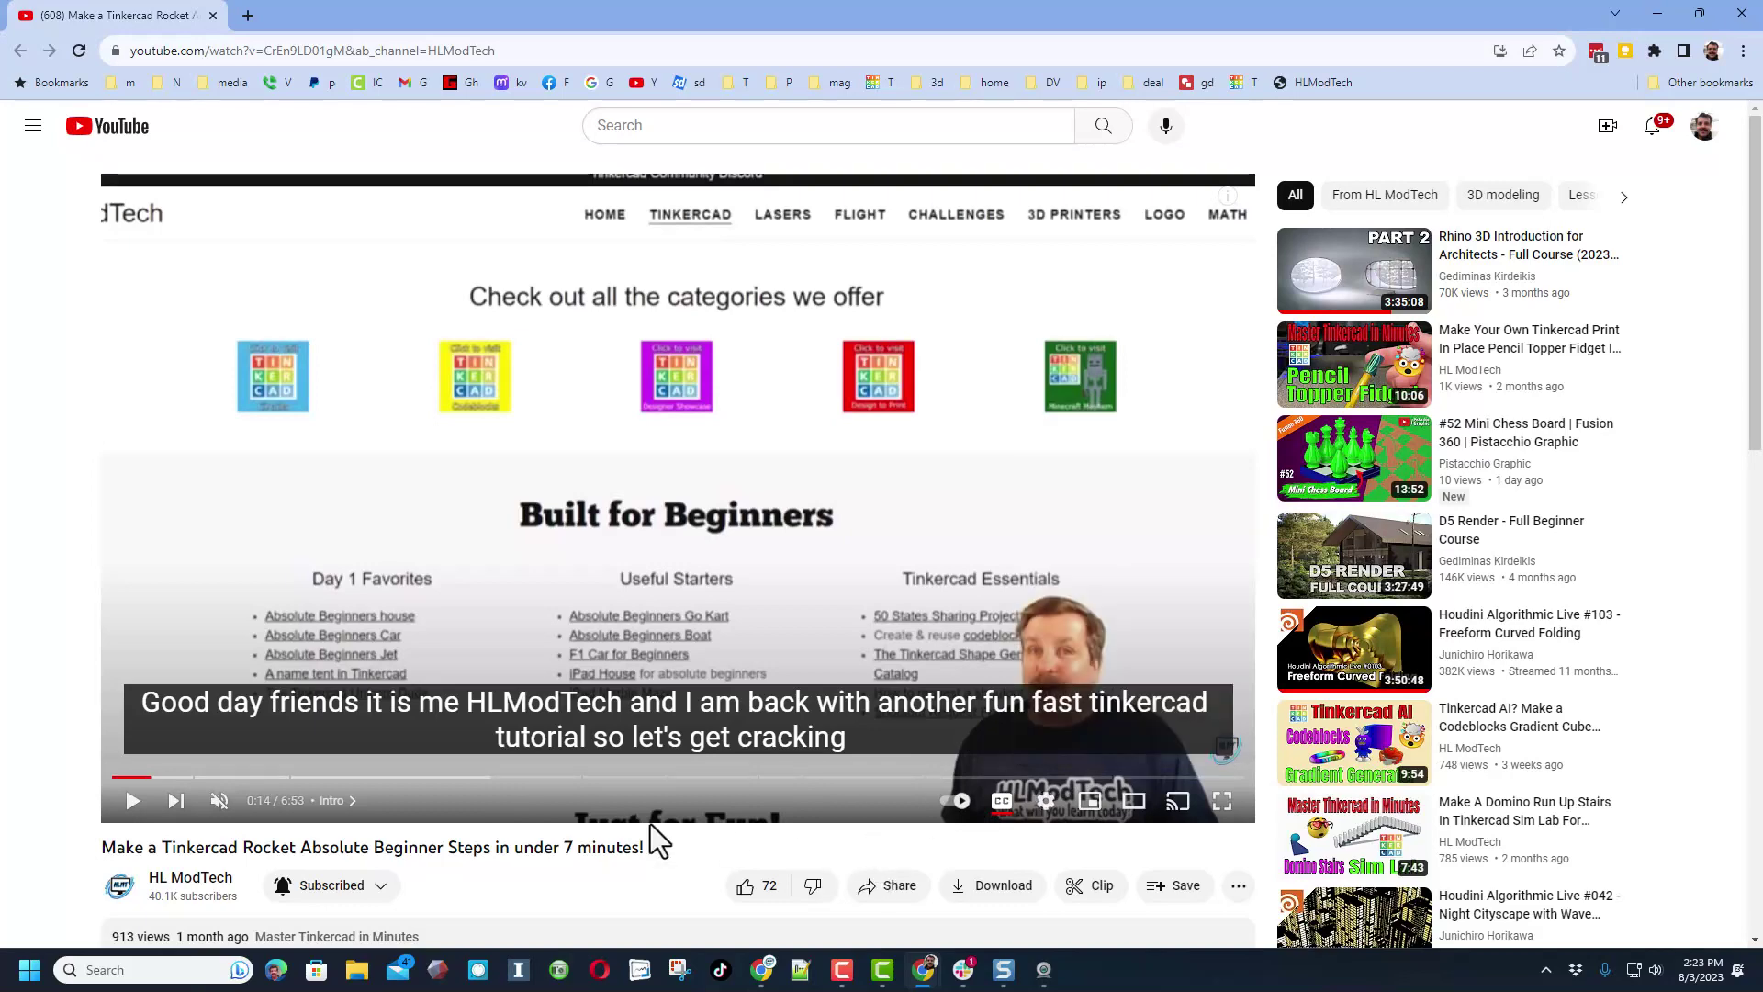
click(219, 778)
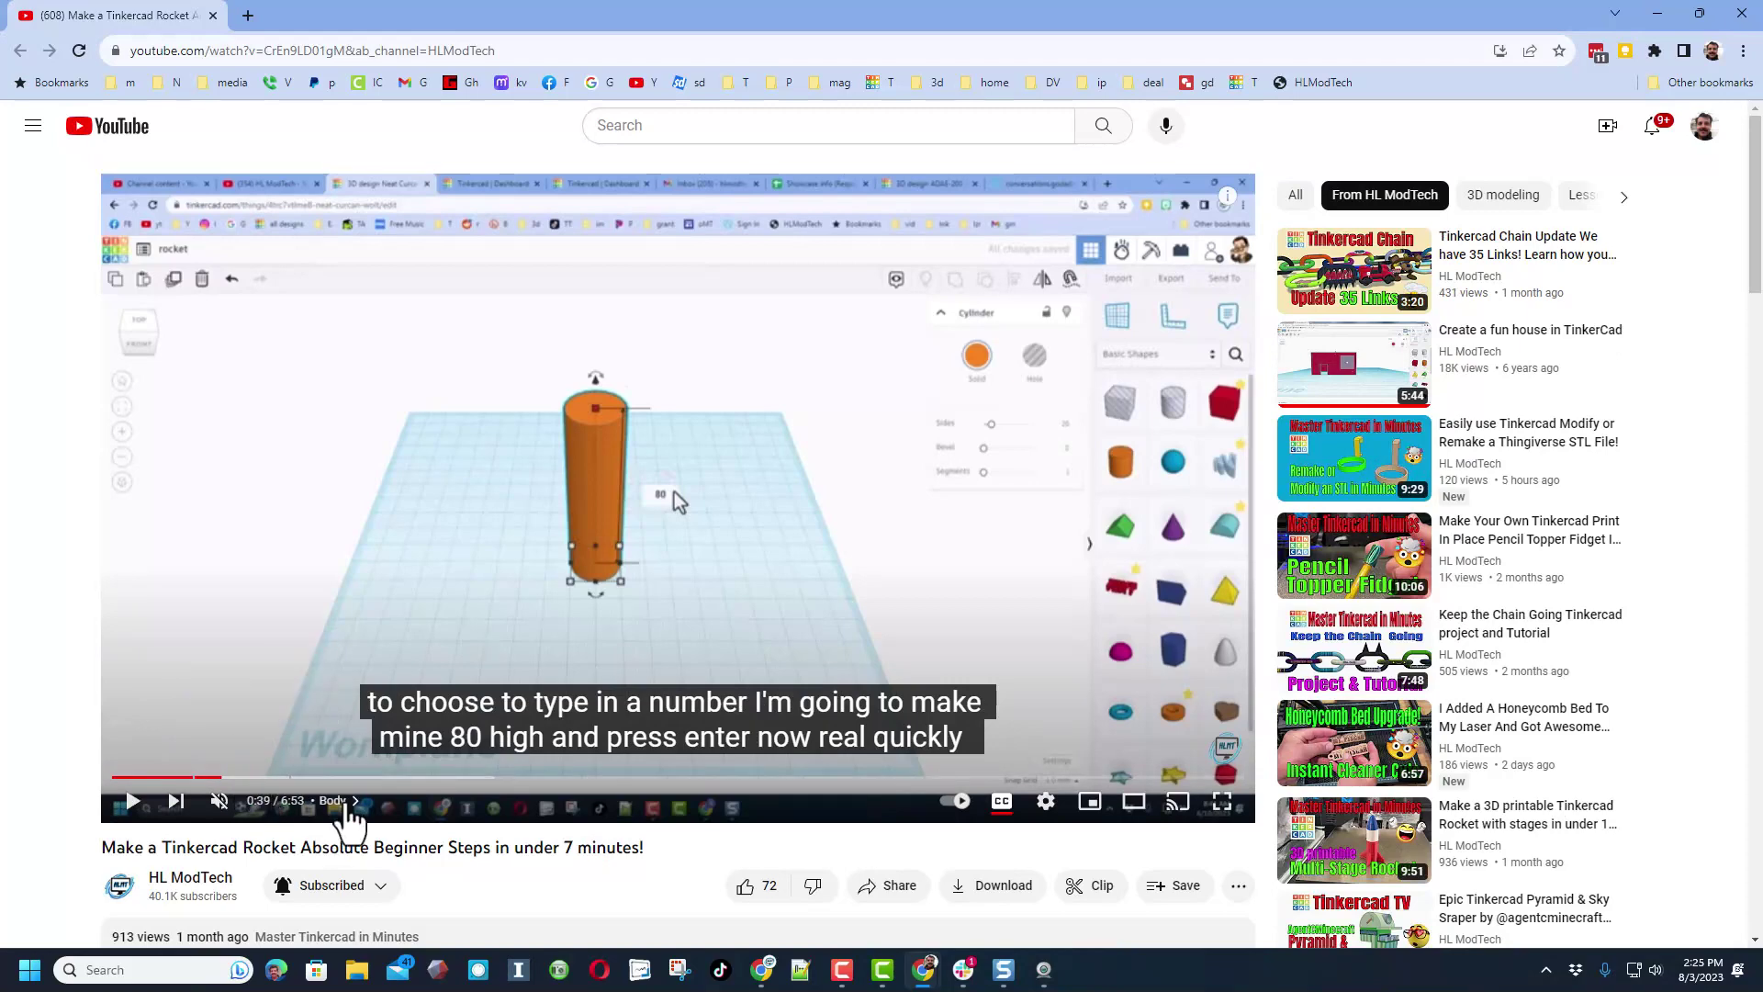
From the Chapters panel, sample Nosecone and Painting, then return to Body at 0:30
click(338, 802)
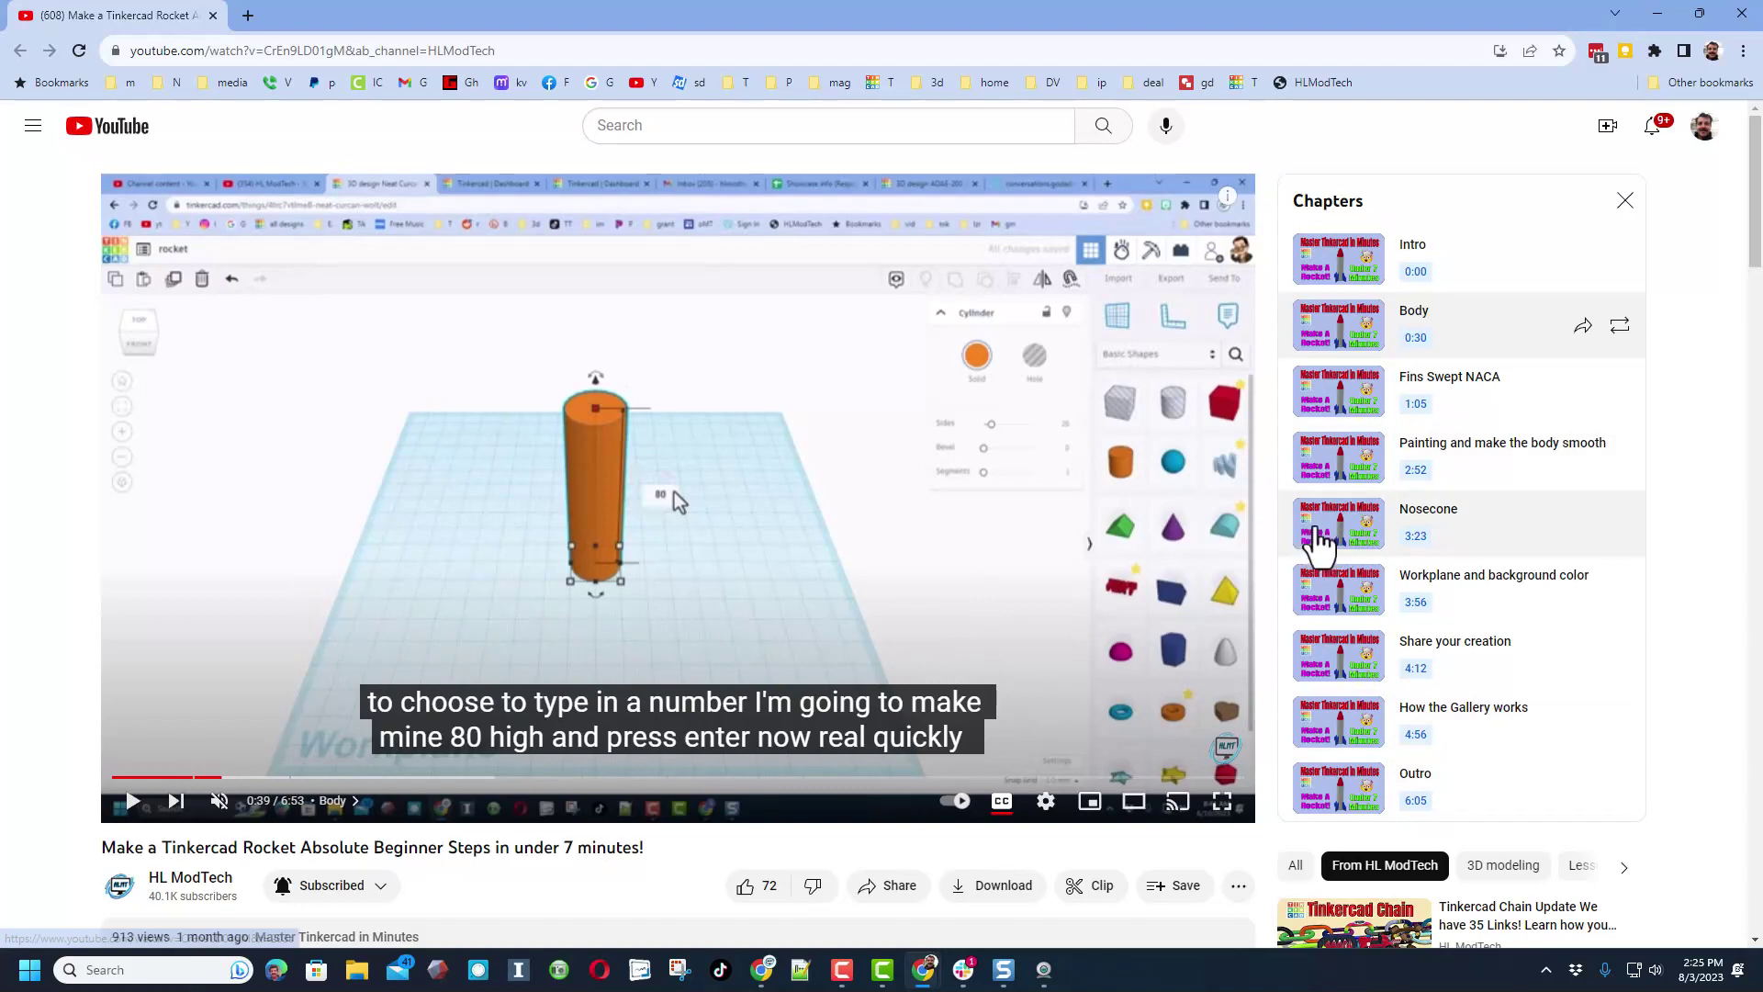
click(1324, 528)
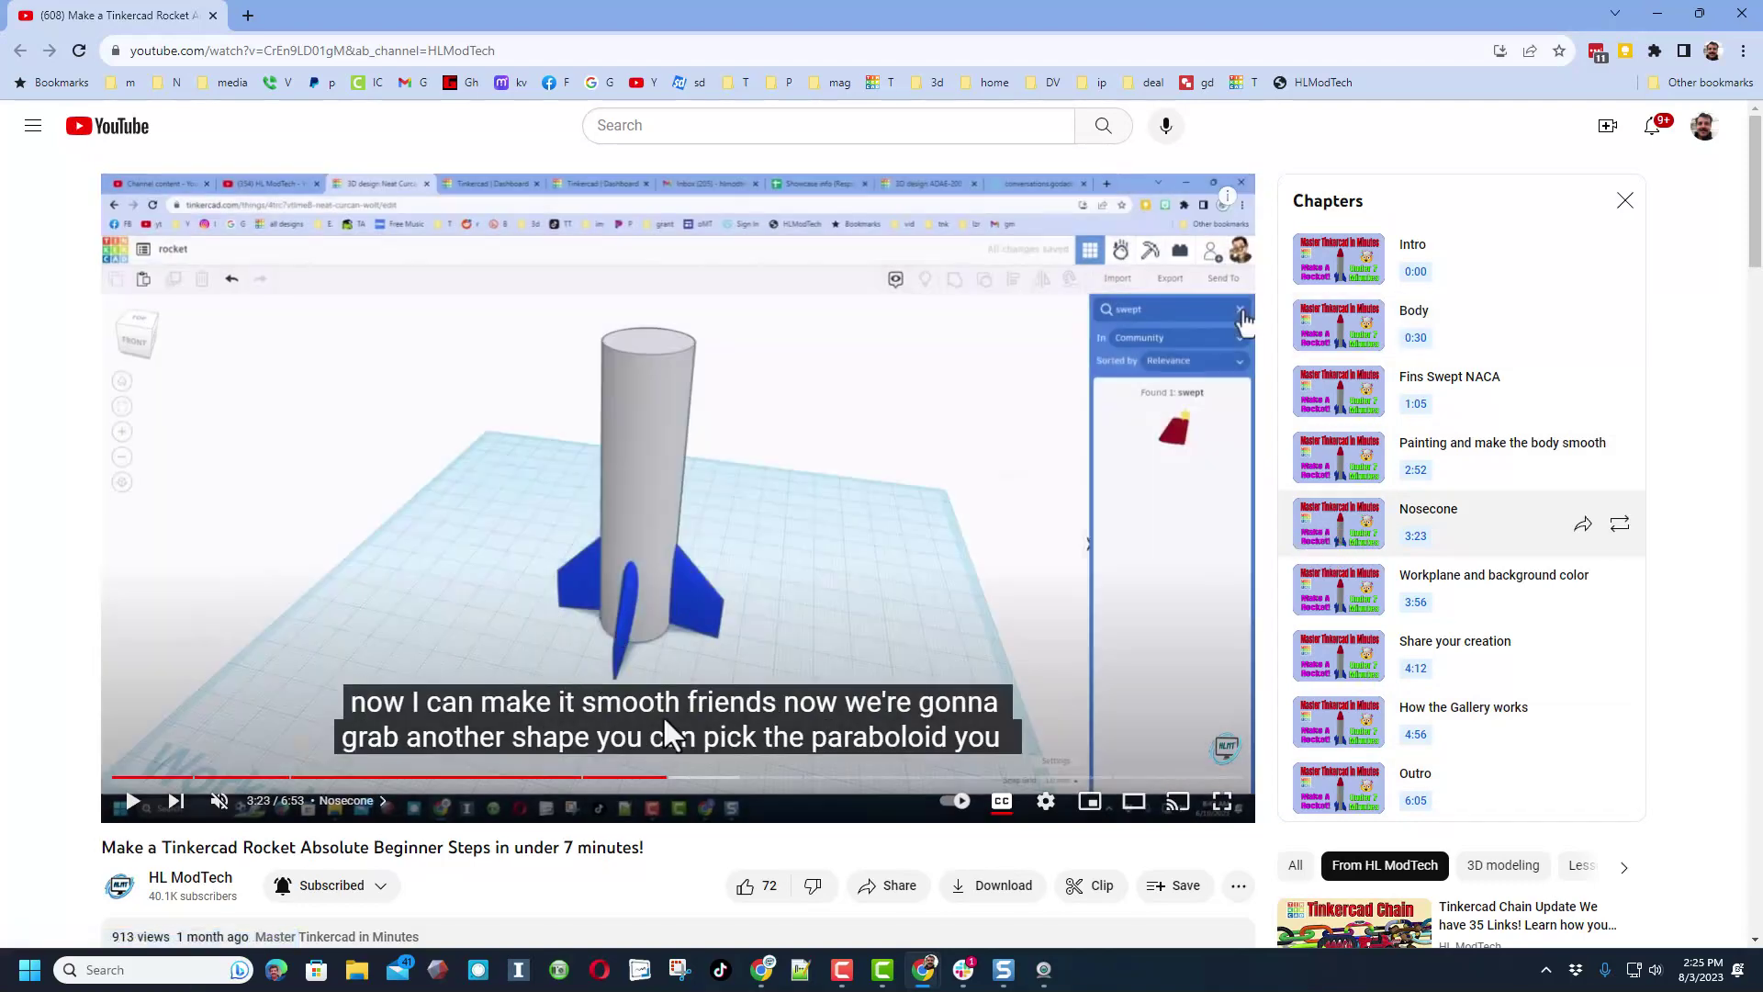
click(1339, 465)
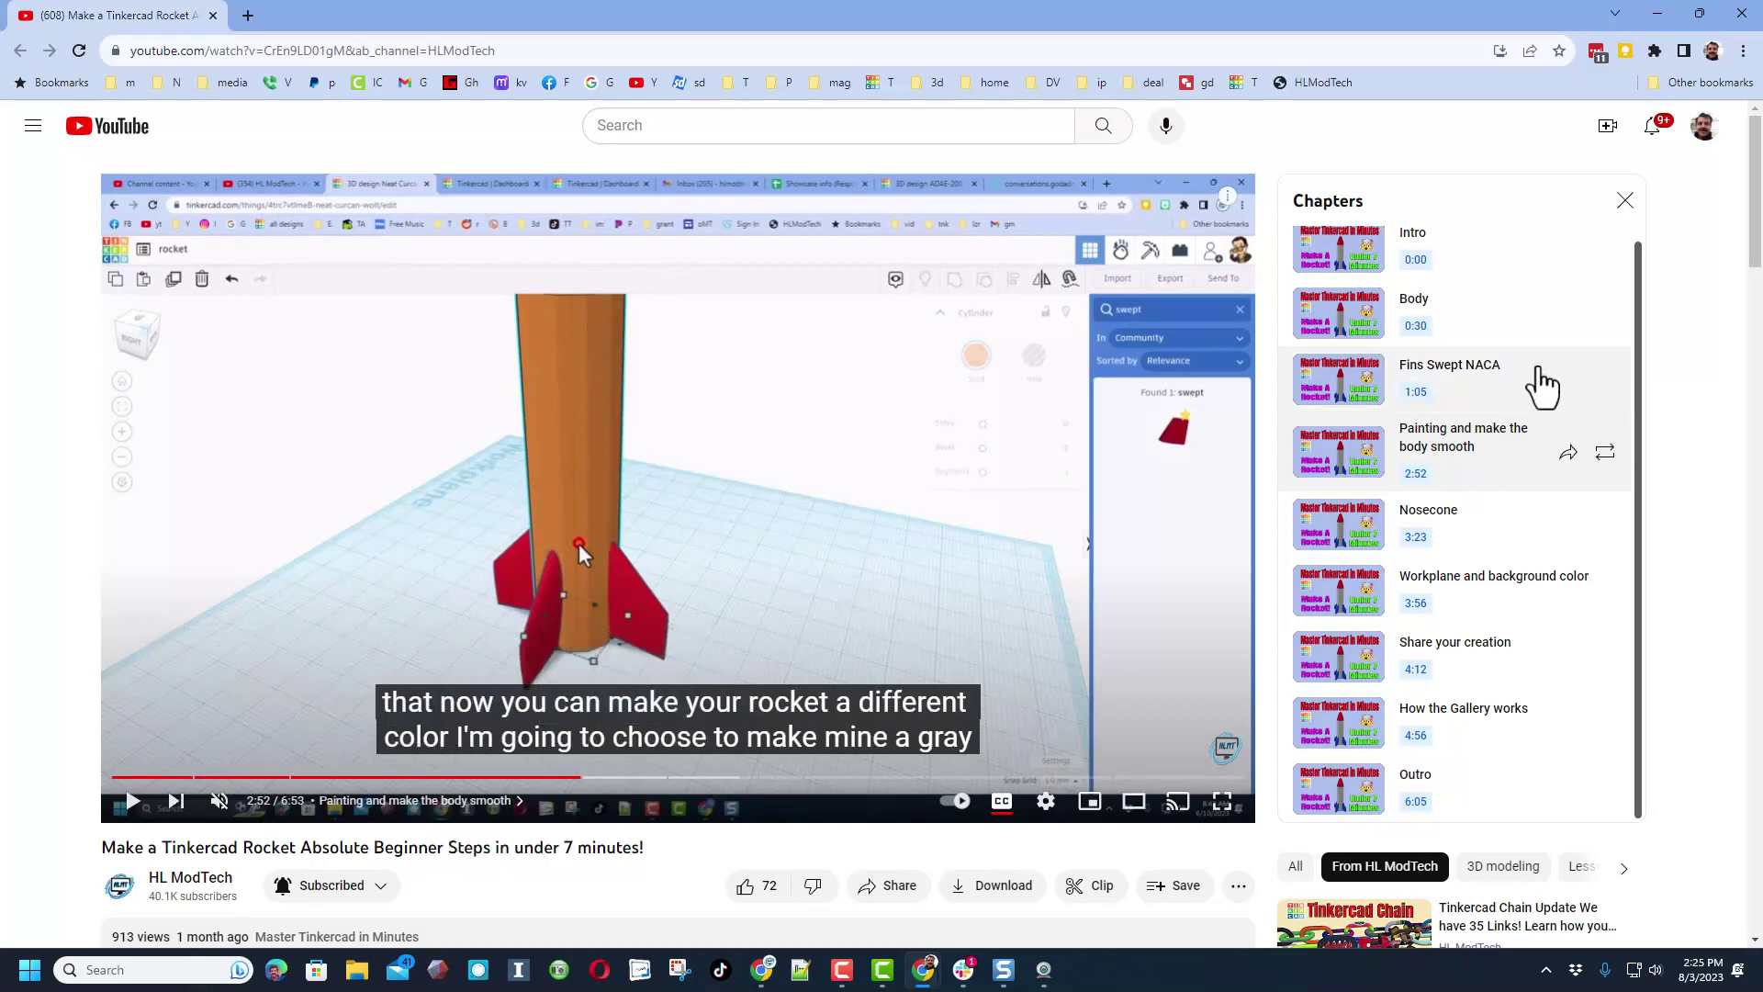
click(1406, 331)
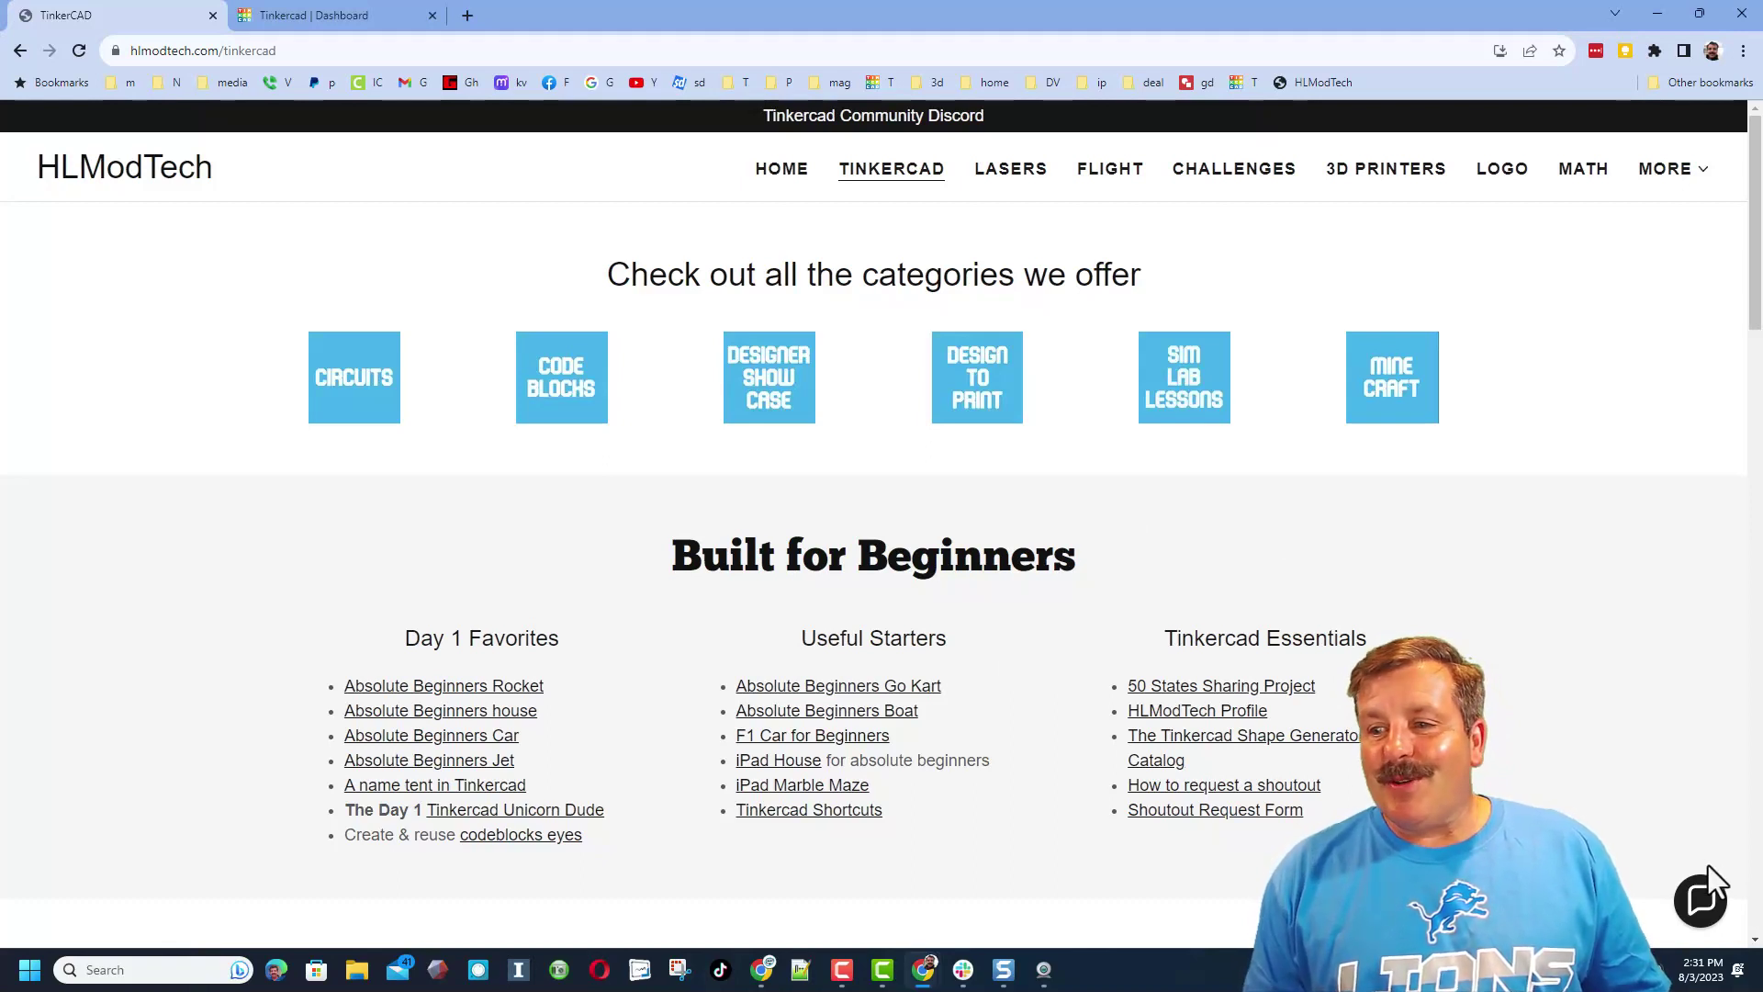
Open the site's Contact Us chat to reach the Tinkercad Community Discord link
click(1697, 903)
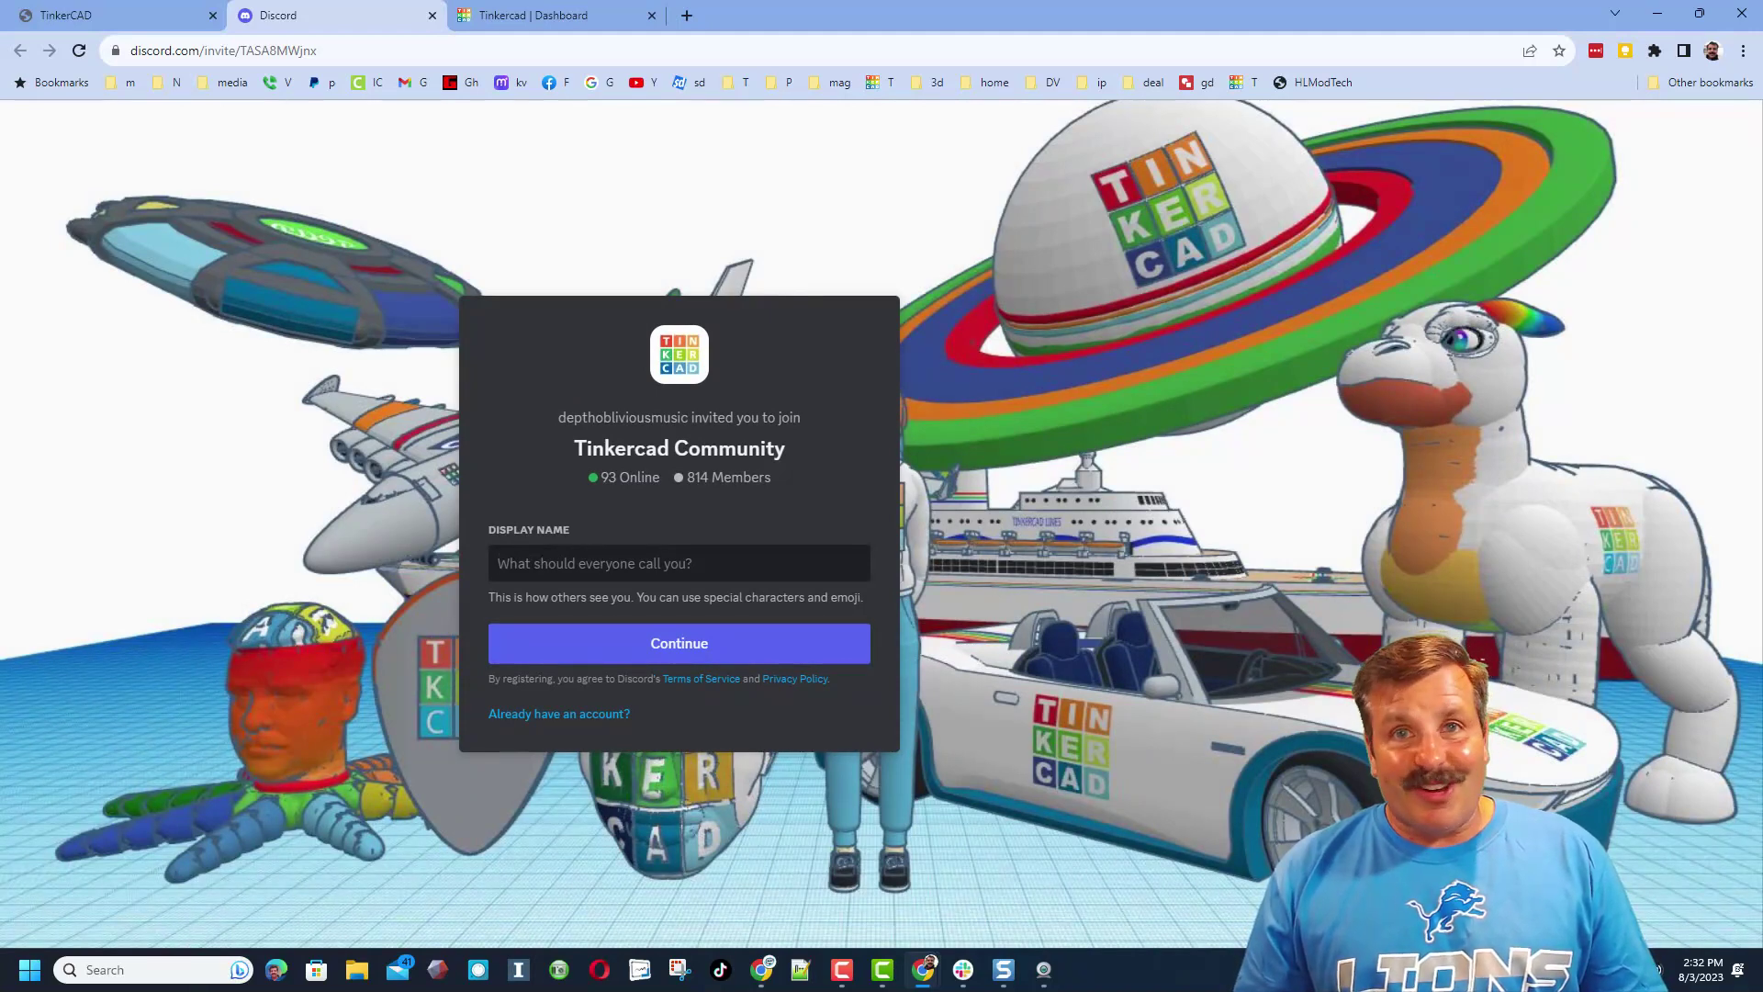
Switch back to the first tab, the HLModTech Tinkercad lessons page
key(ctrl+1)
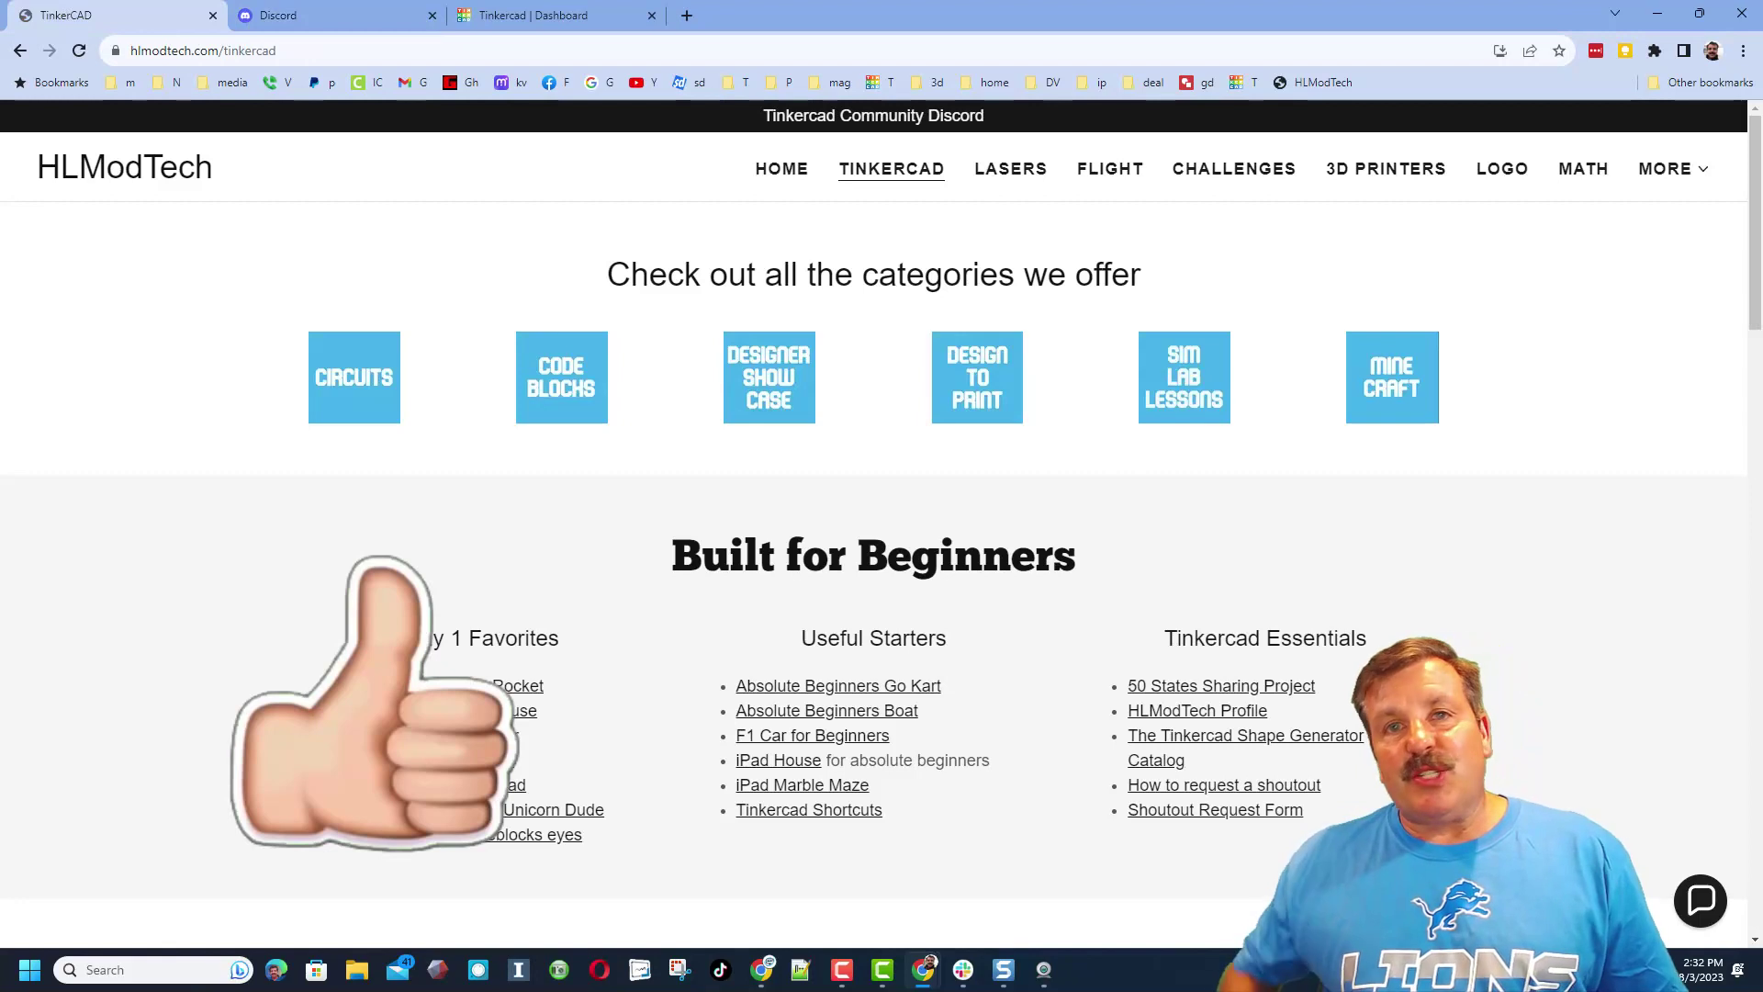